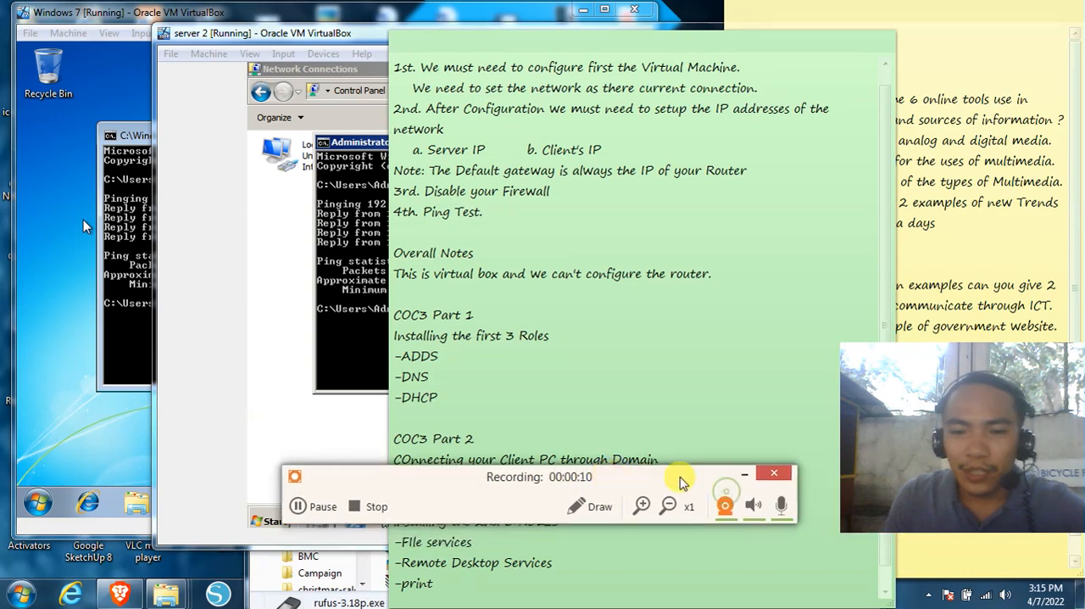
# Review the COC3 Part 1 notes on installing the first three roles: ADDS, DNS and DHCP
pyautogui.click(605, 359)
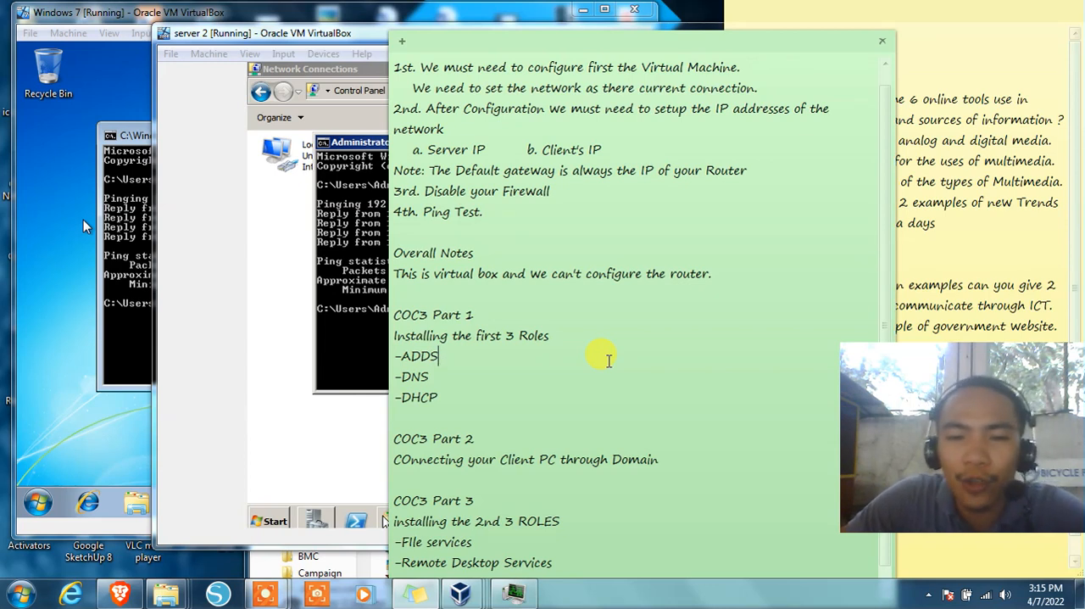
pyautogui.moveTo(550, 336); pyautogui.dragTo(394, 336)
pyautogui.moveTo(440, 396); pyautogui.dragTo(396, 356)
pyautogui.click(517, 396)
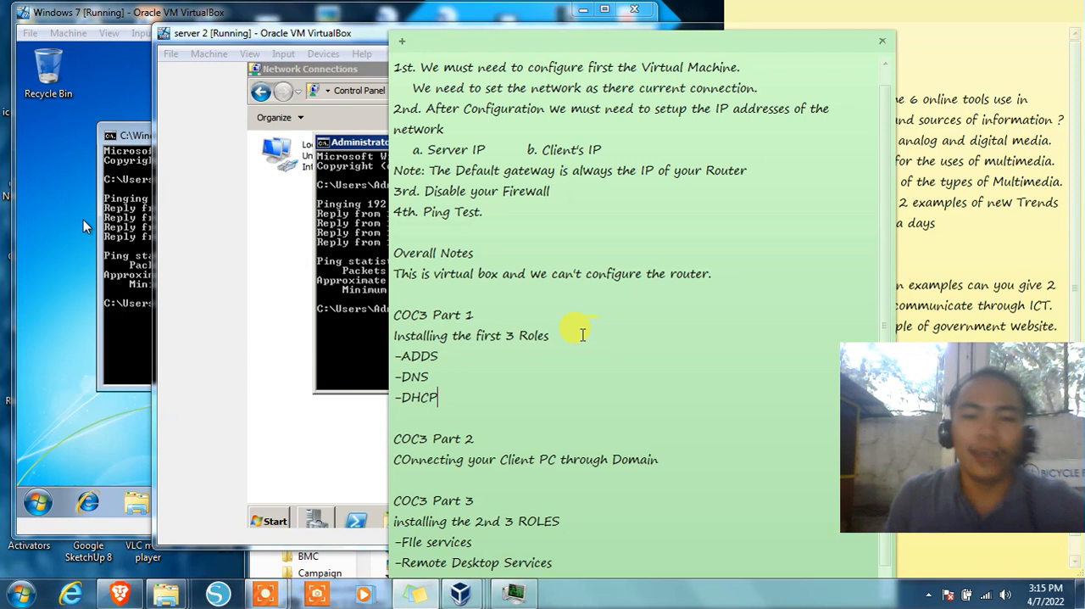
pyautogui.click(451, 357)
pyautogui.moveTo(450, 357); pyautogui.dragTo(405, 396)
pyautogui.click(439, 395)
pyautogui.click(445, 395)
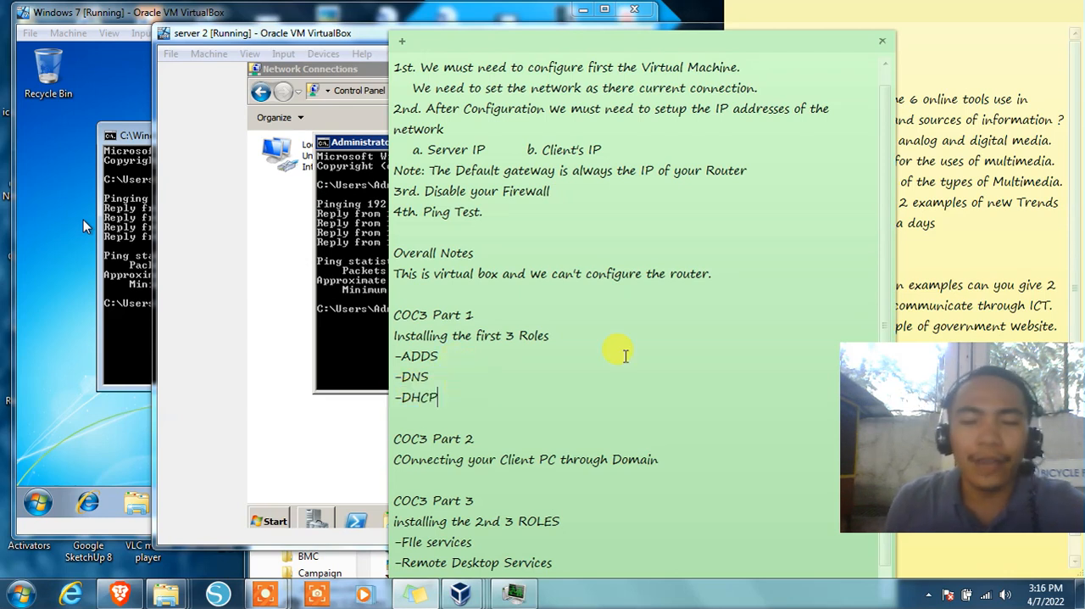
pyautogui.moveTo(440, 355); pyautogui.dragTo(401, 353)
pyautogui.click(447, 352)
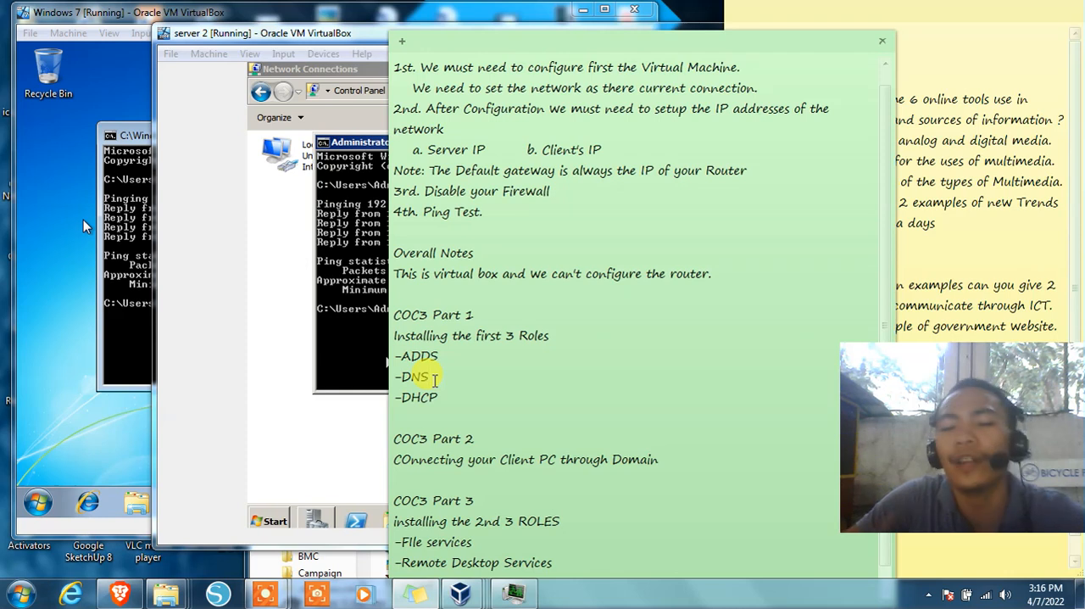
pyautogui.moveTo(434, 379); pyautogui.dragTo(403, 396)
pyautogui.click(451, 372)
pyautogui.click(452, 398)
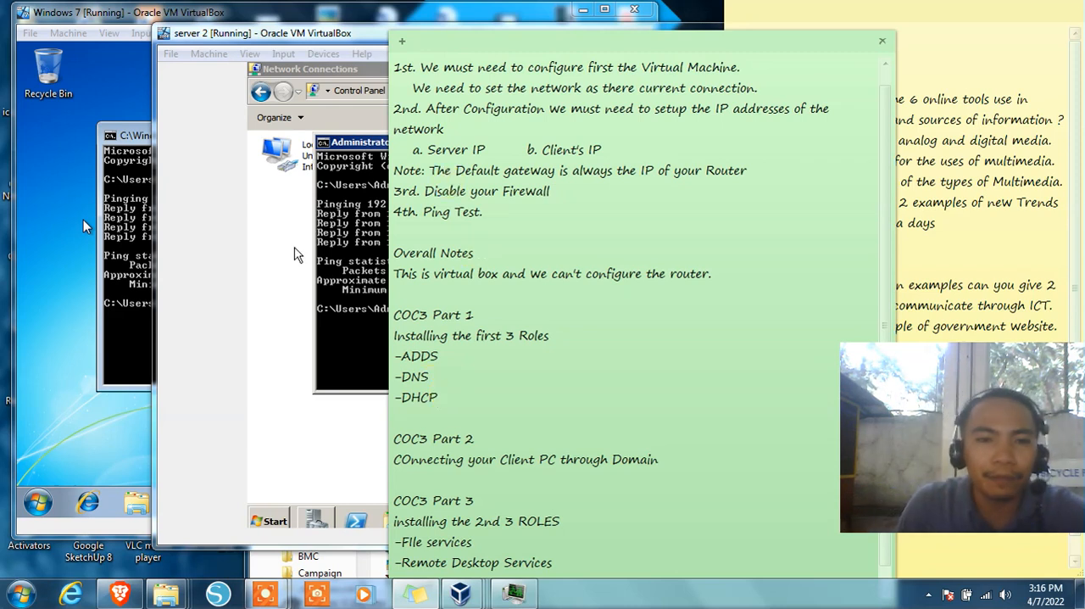
# Switch to the server 2 virtual machine and close its Command Prompt, Network Connections and Server Manager windows
pyautogui.click(229, 230)
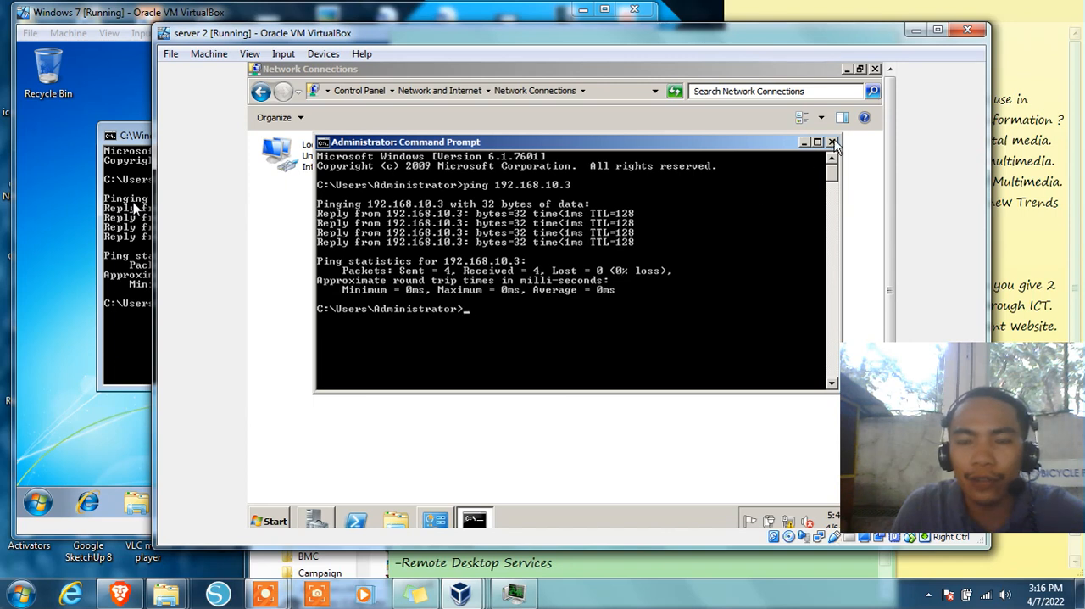
pyautogui.moveTo(635, 146); pyautogui.dragTo(576, 211)
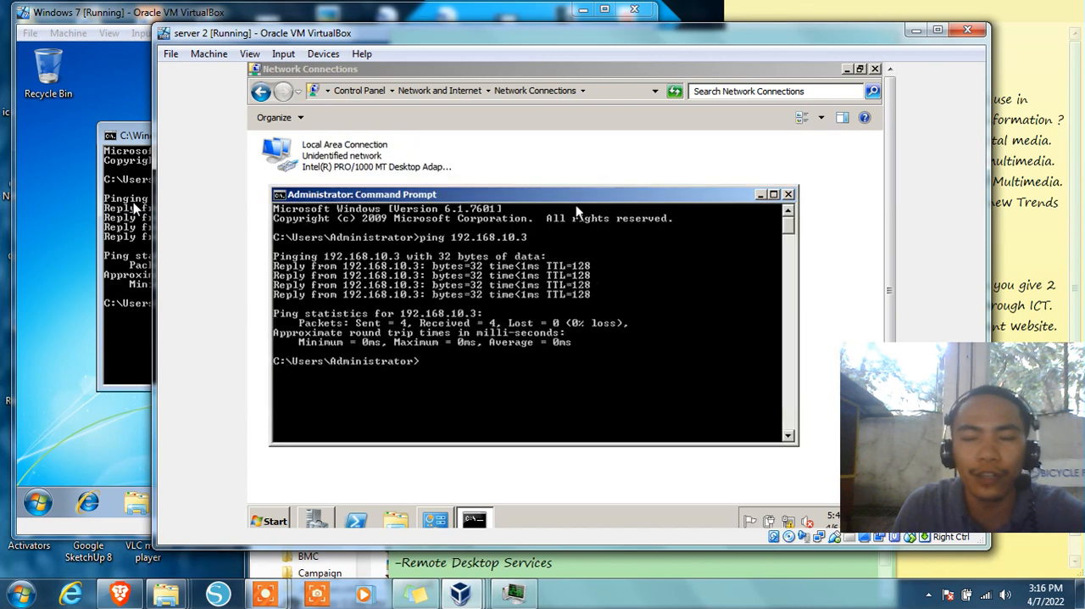
pyautogui.click(788, 195)
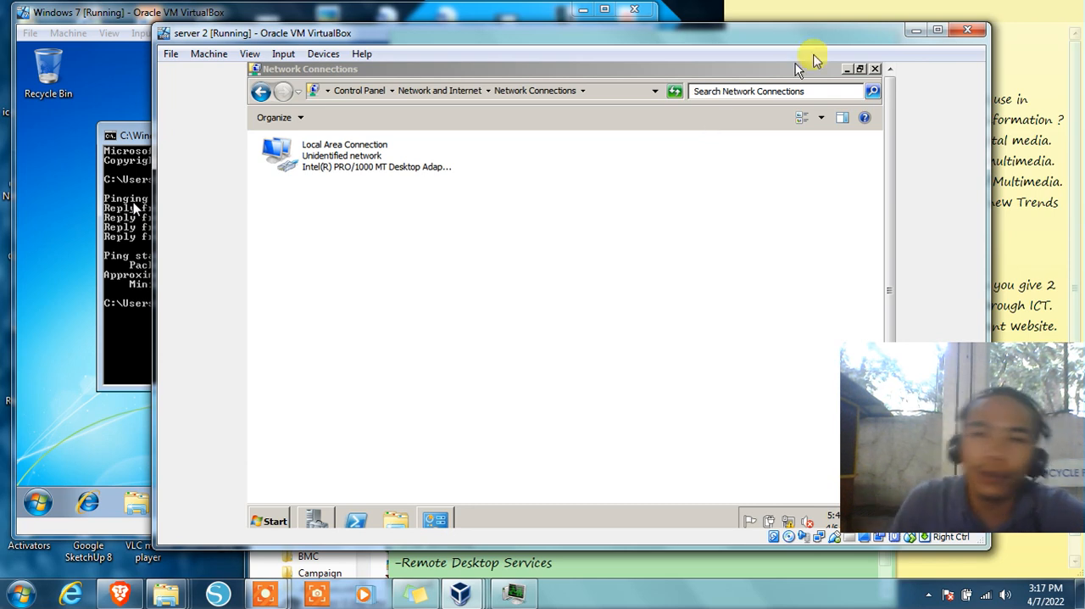
pyautogui.moveTo(811, 68); pyautogui.dragTo(776, 87)
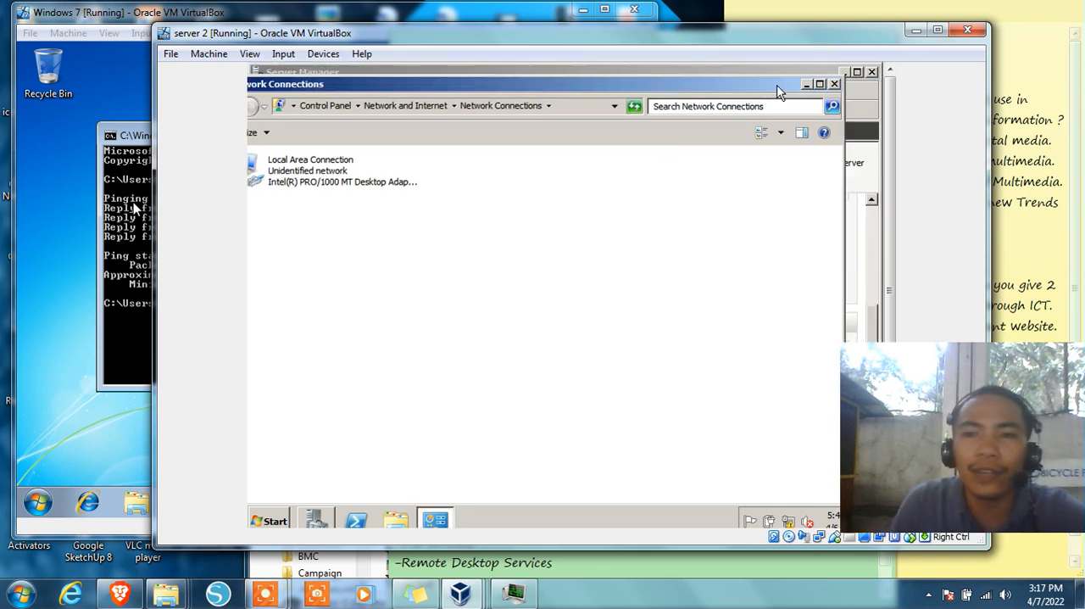
pyautogui.click(835, 85)
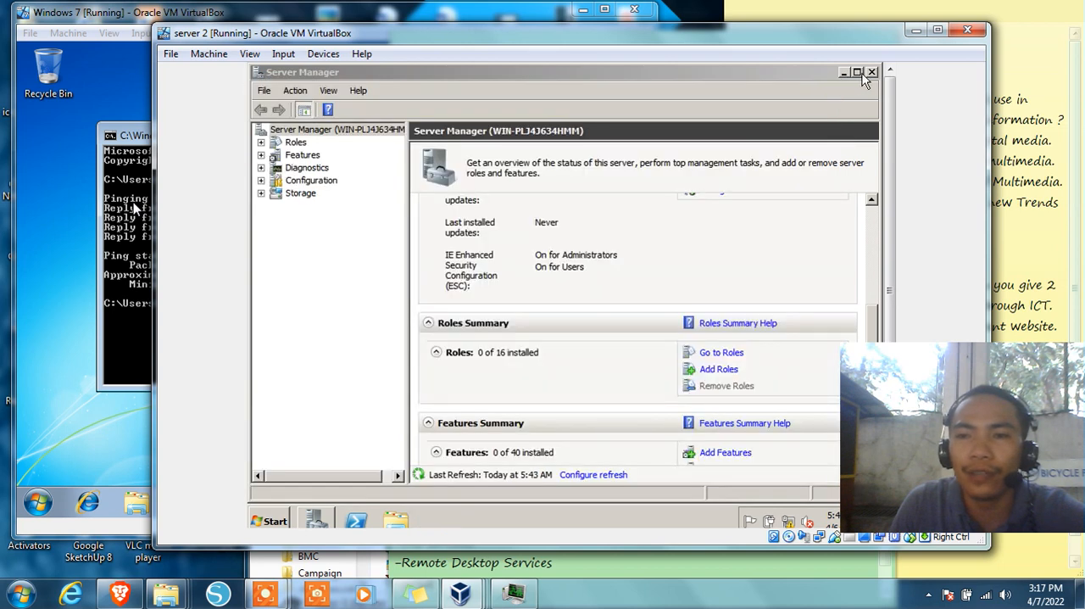
pyautogui.click(872, 73)
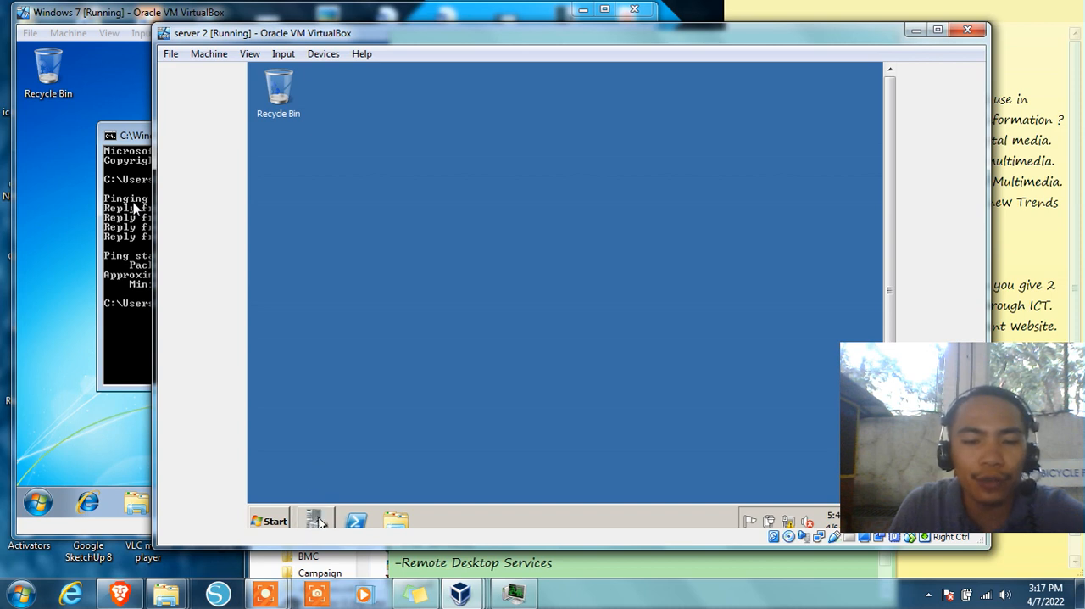
# Open Server Manager on the server, and reposition and enlarge the virtual machine window to show the whole guest desktop
pyautogui.click(316, 521)
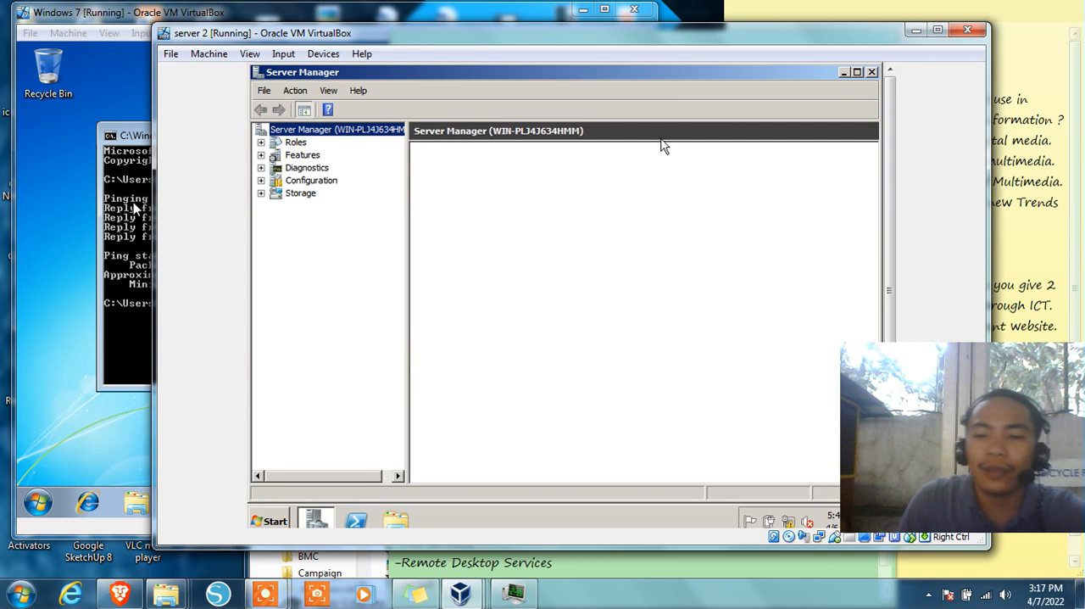
pyautogui.moveTo(663, 36); pyautogui.dragTo(572, 16)
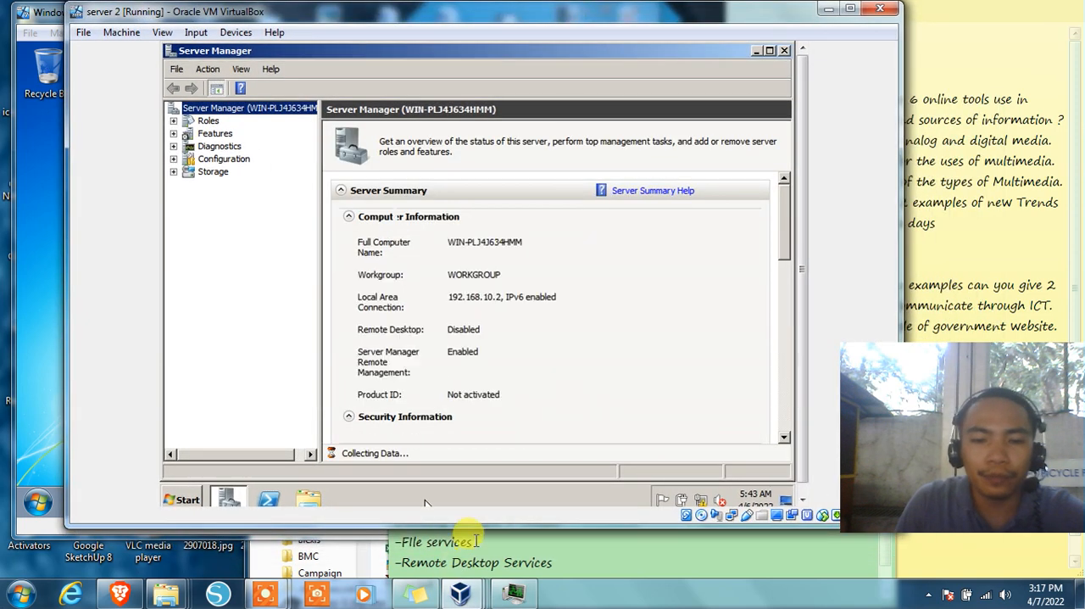
pyautogui.moveTo(479, 526); pyautogui.dragTo(475, 574)
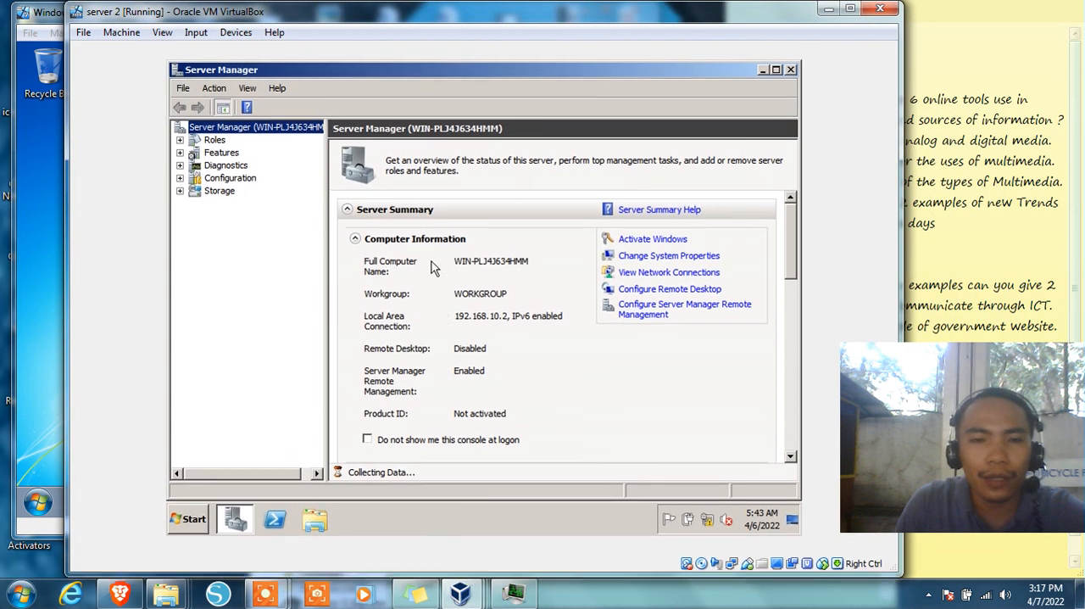
# Start adding roles to the server and set the wizard's Before You Begin page to be skipped by default
pyautogui.click(215, 141)
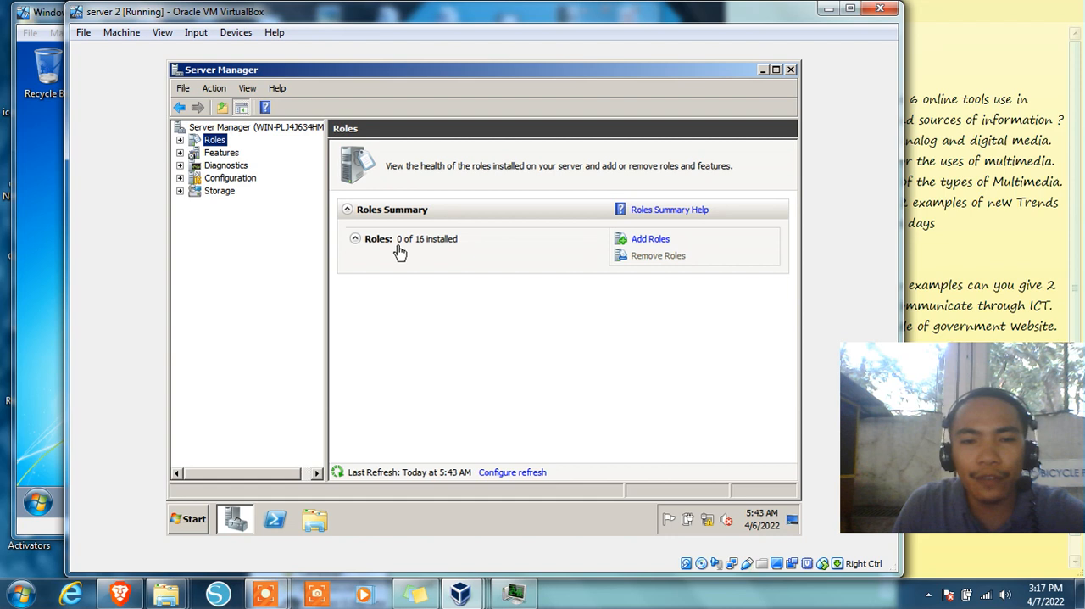
pyautogui.click(653, 241)
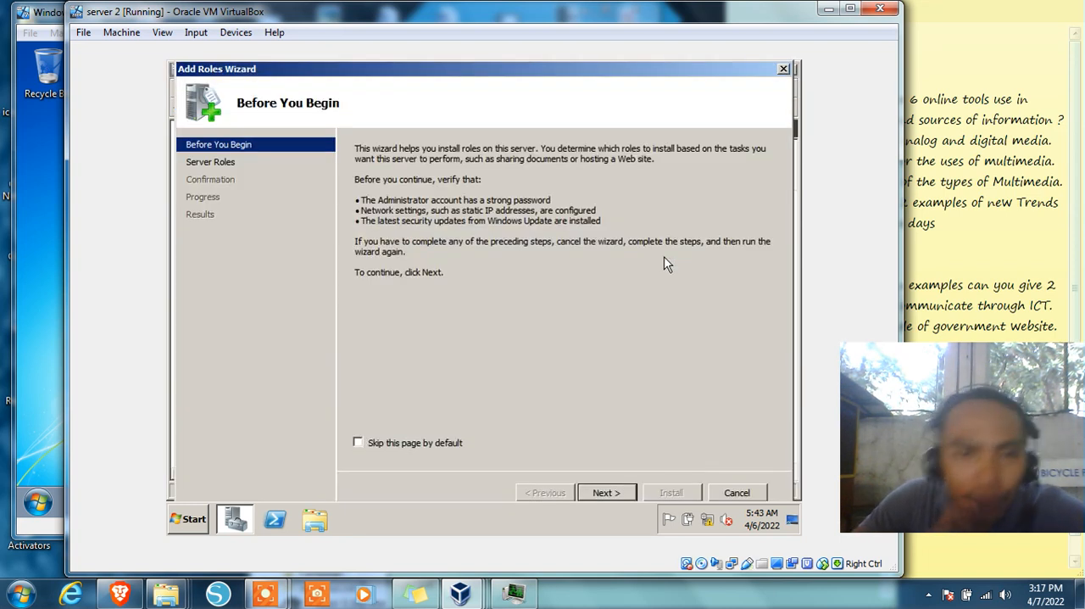
pyautogui.click(358, 443)
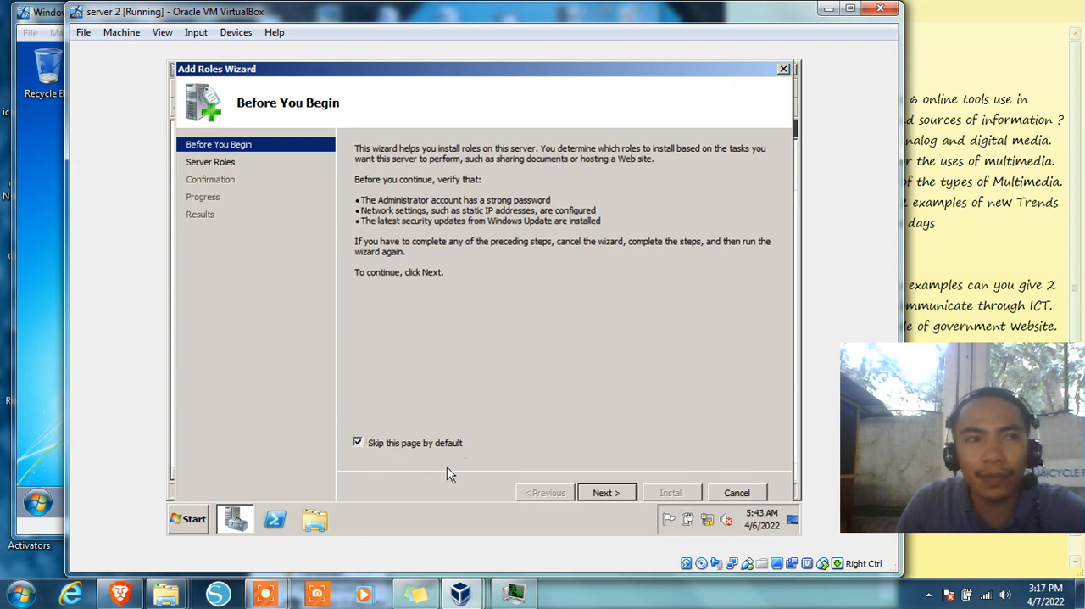
pyautogui.click(606, 493)
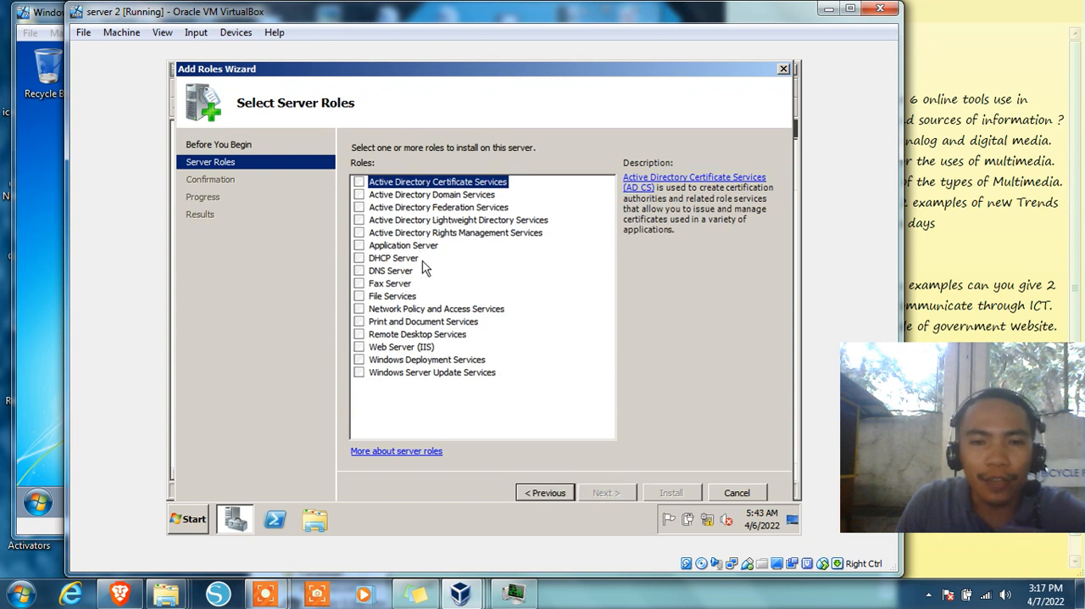
# Install the Active Directory Domain Services role together with its required .NET Framework 3.5.1 features
pyautogui.click(360, 195)
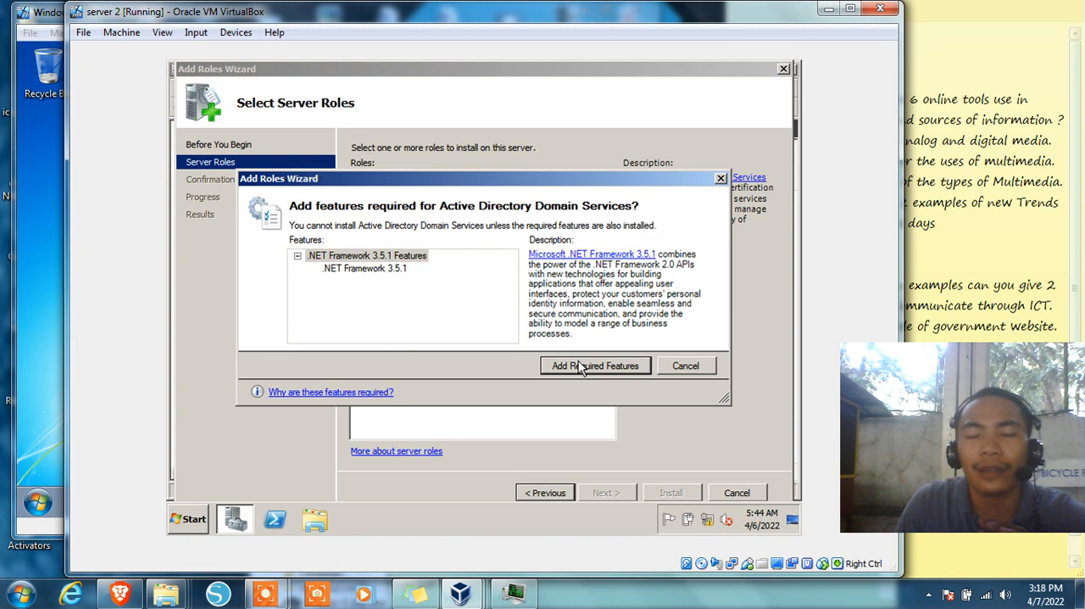
pyautogui.click(578, 370)
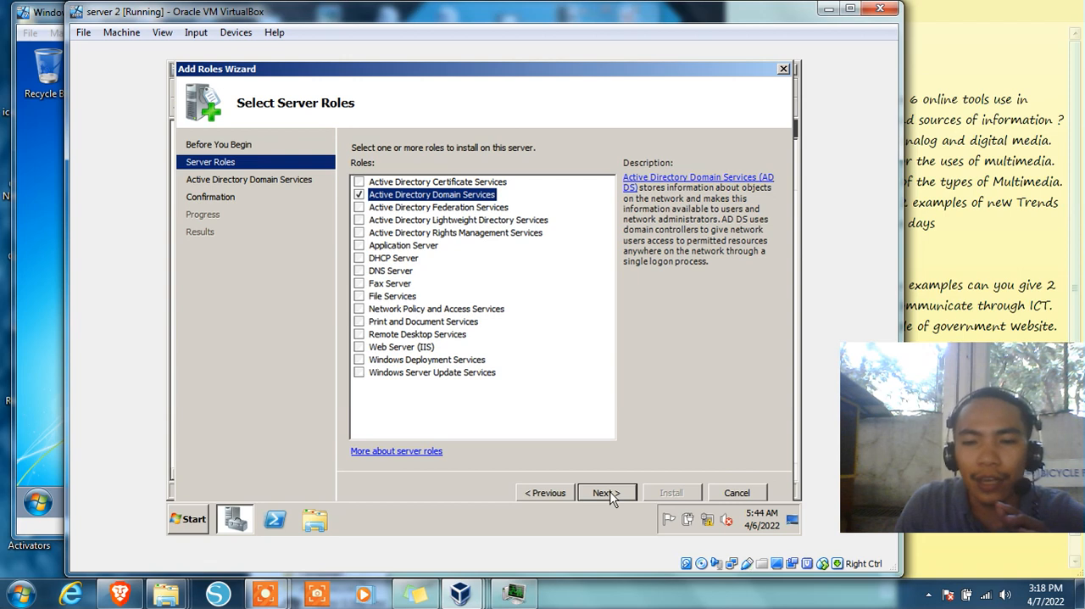
pyautogui.click(603, 492)
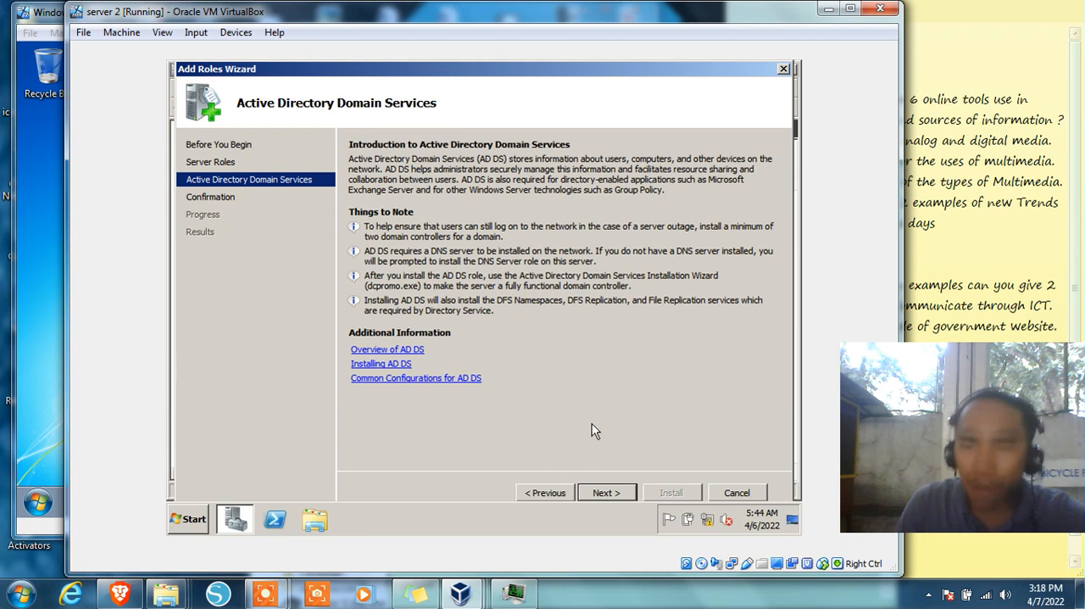
pyautogui.click(605, 496)
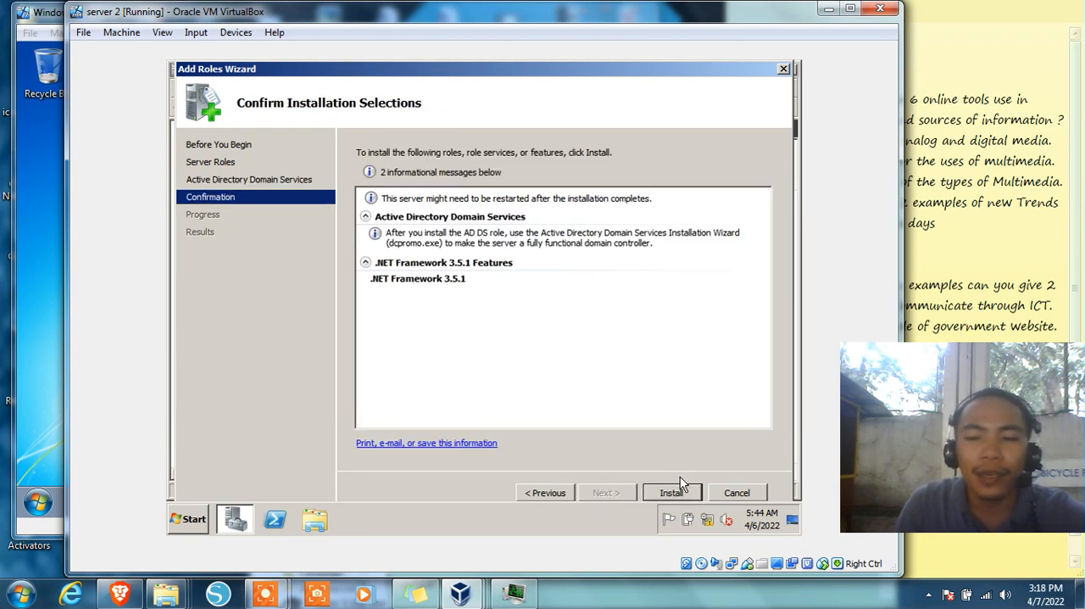
pyautogui.click(674, 492)
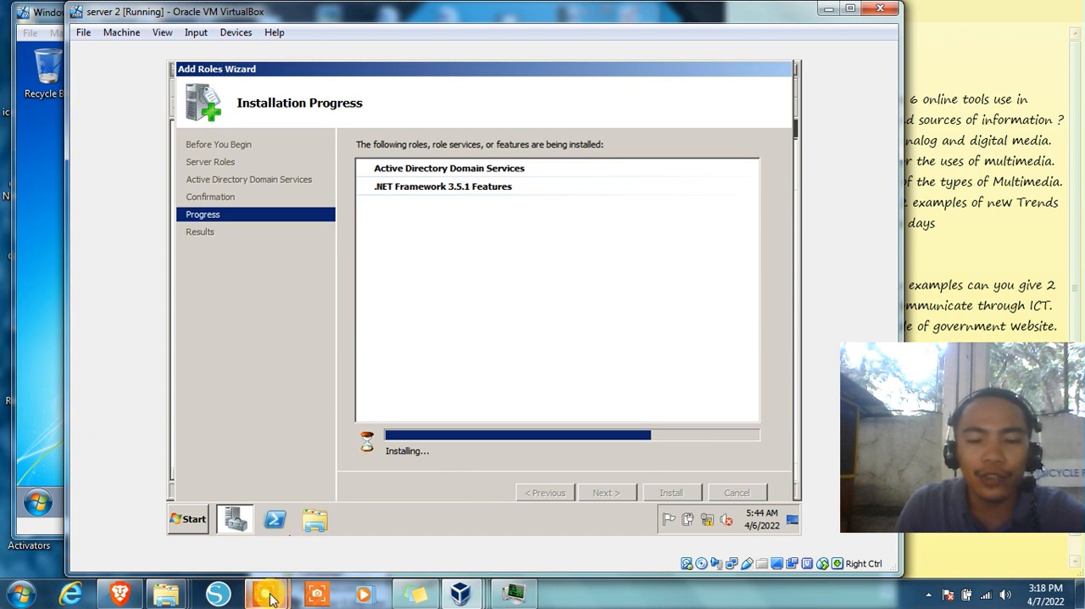
pyautogui.moveTo(267, 592)
pyautogui.click(292, 540)
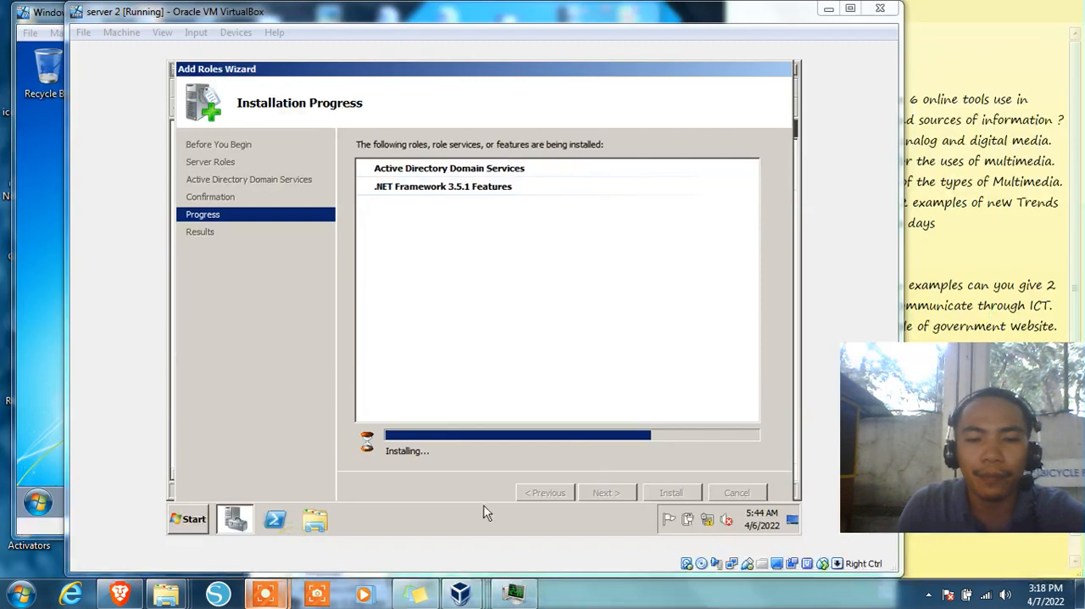
pyautogui.moveTo(279, 593)
pyautogui.click(419, 496)
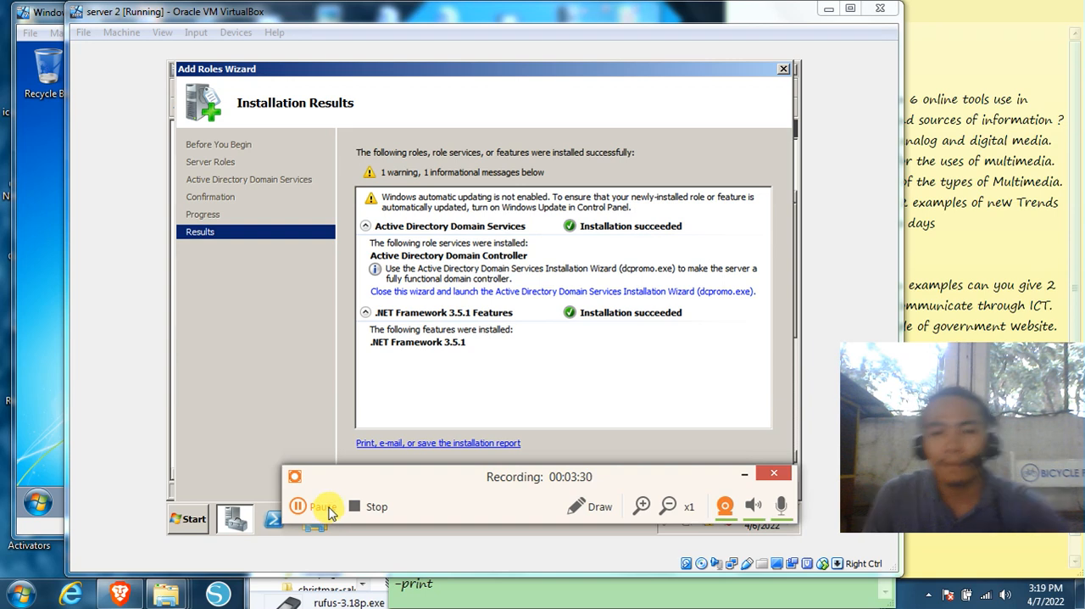
pyautogui.moveTo(532, 472); pyautogui.dragTo(536, 517)
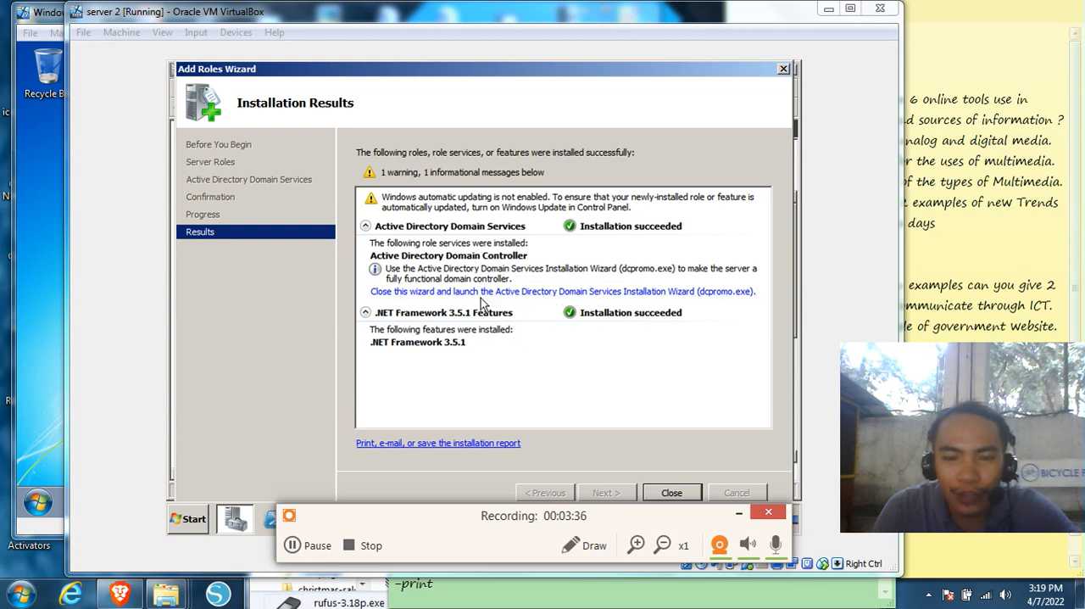
# Launch the Active Directory Domain Services Installation Wizard (dcpromo.exe) and choose to create a new domain in a new forest
pyautogui.click(588, 294)
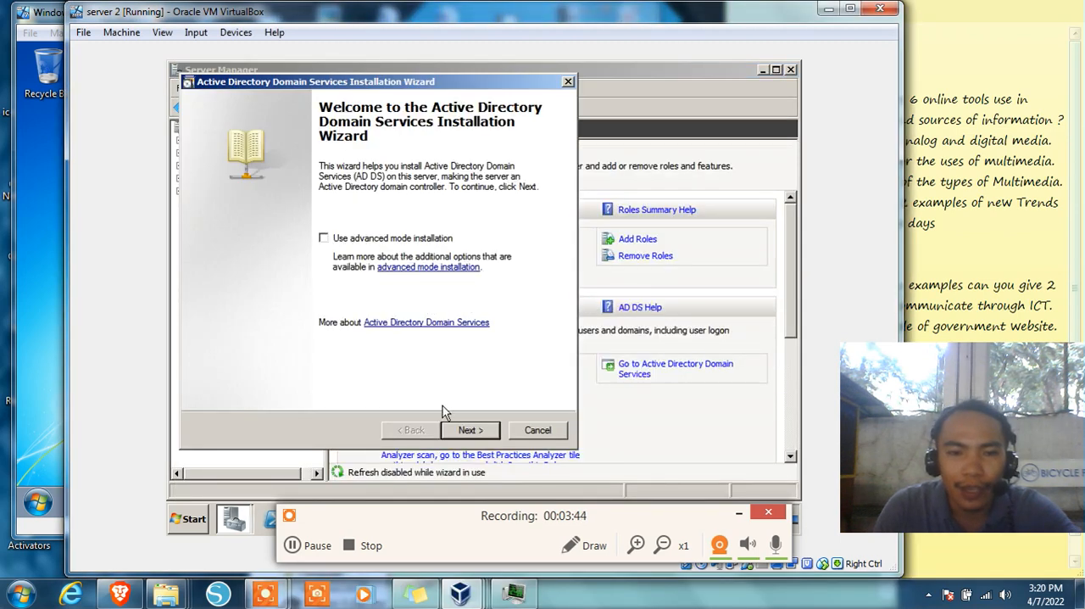
pyautogui.click(471, 430)
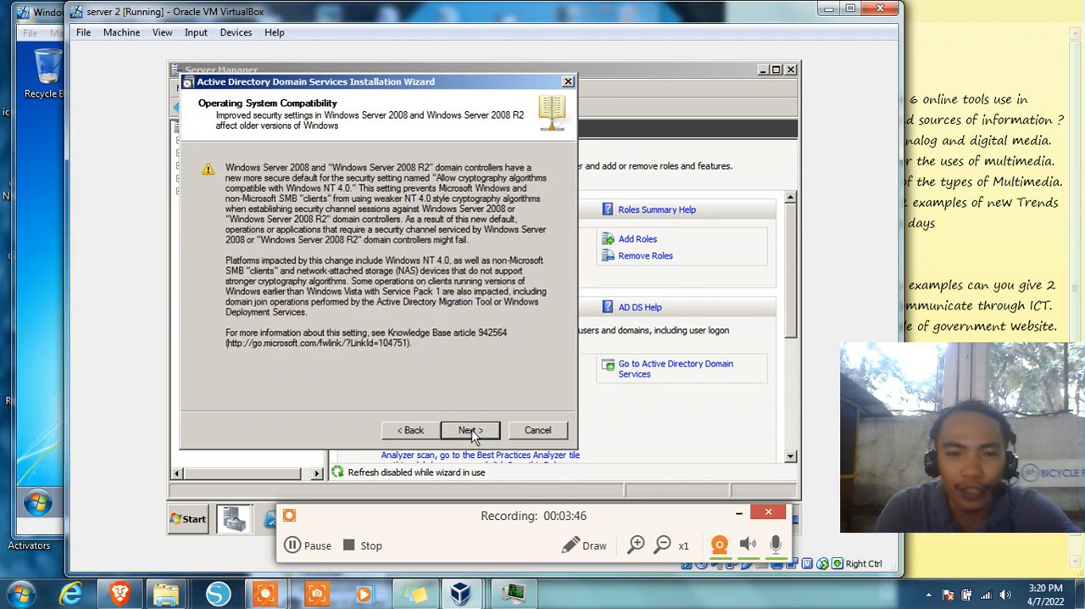
pyautogui.click(469, 430)
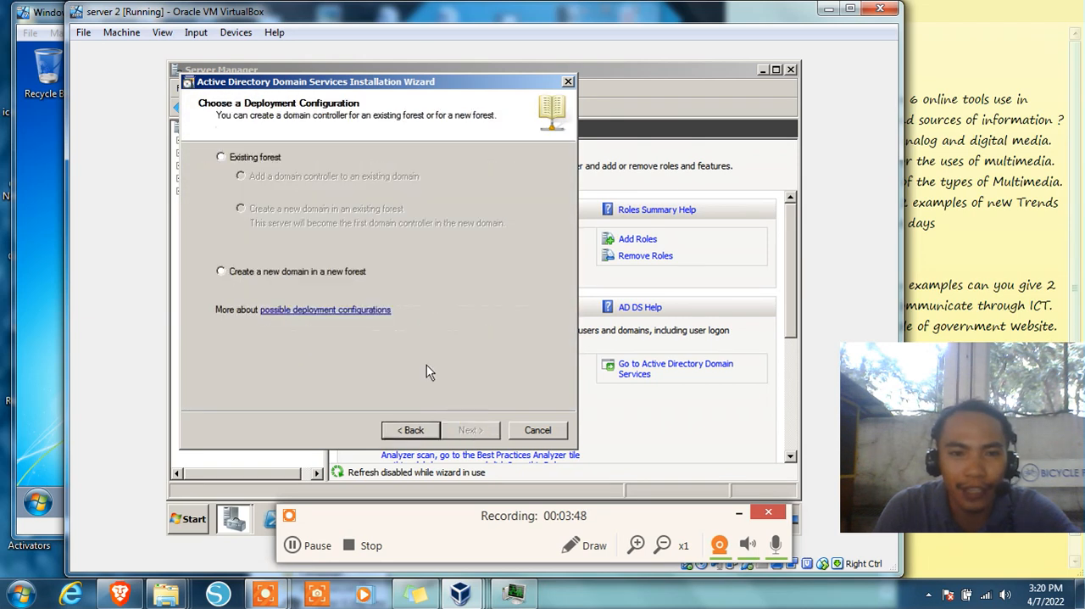
pyautogui.click(222, 271)
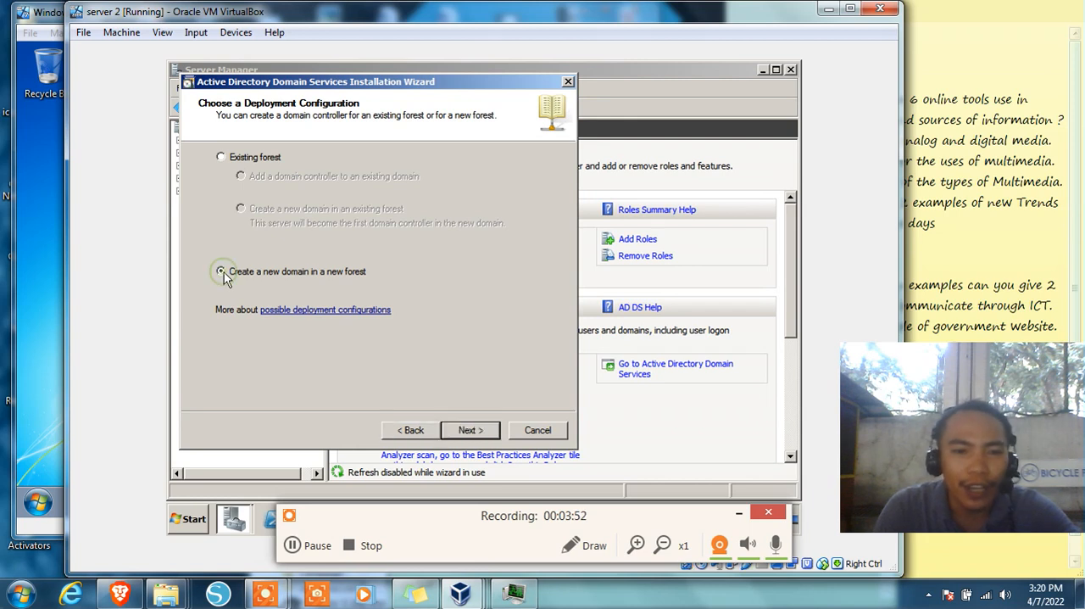
pyautogui.click(469, 430)
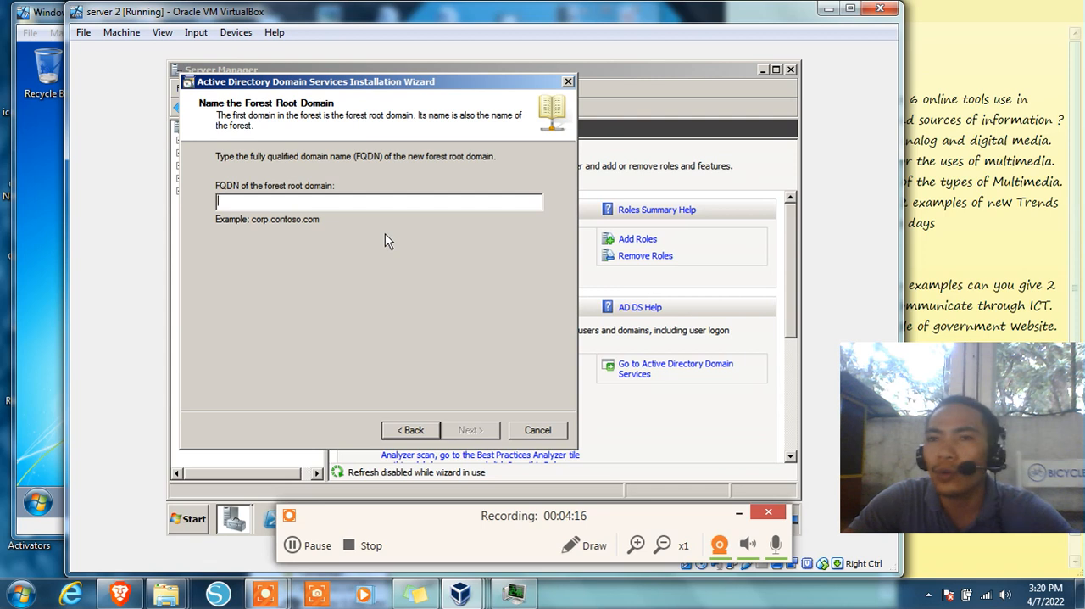
# Name the forest root domain asus.com and set the forest functional level to Windows Server 2008 R2
pyautogui.write('asus.com')
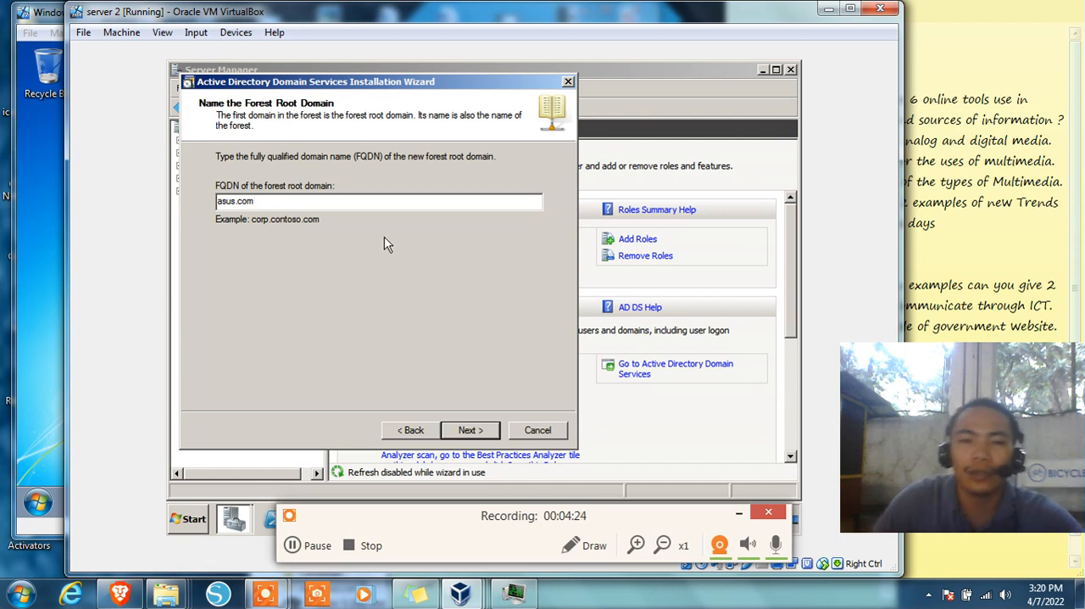
pyautogui.click(467, 433)
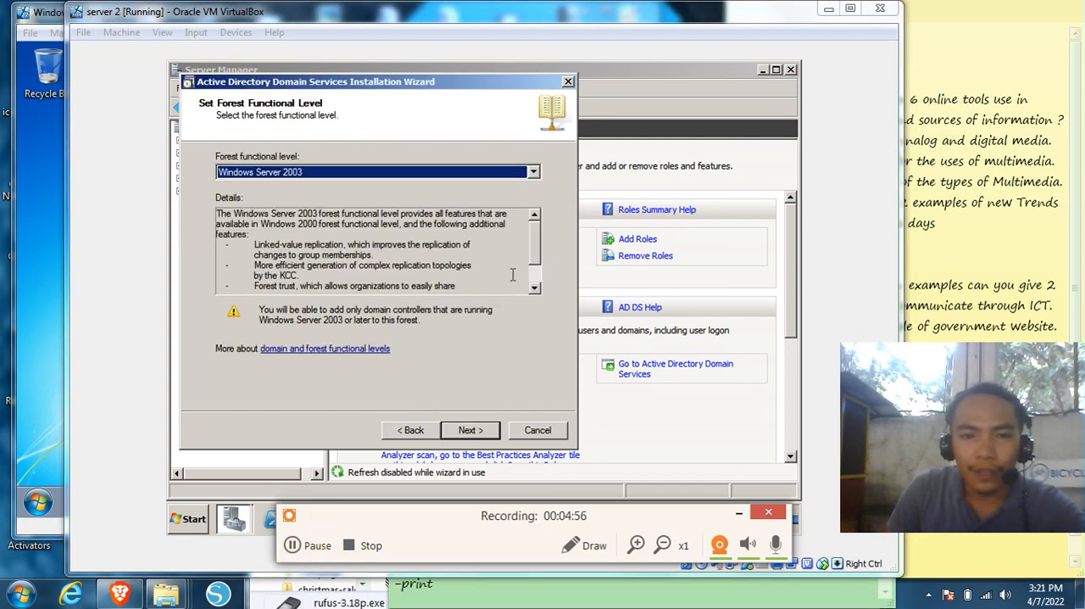
pyautogui.click(315, 175)
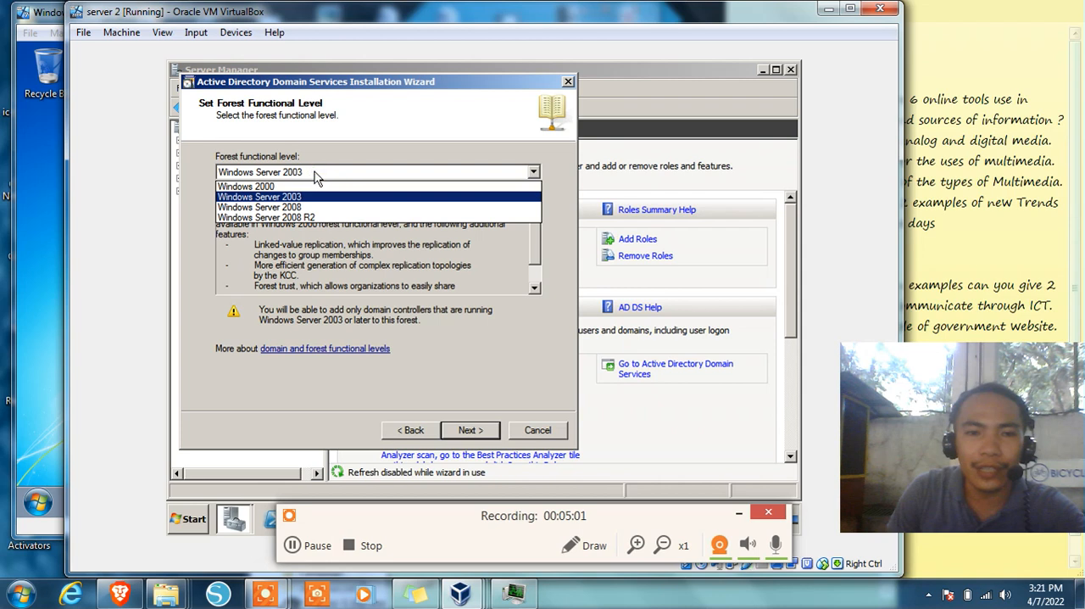
pyautogui.click(312, 219)
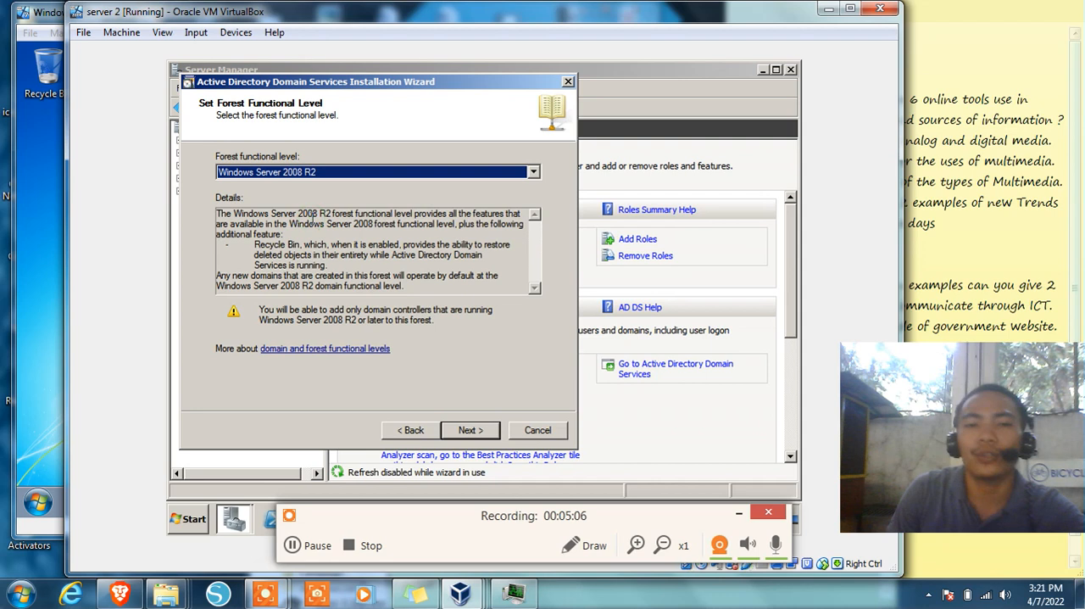
# Keep DNS server as an additional domain controller option, continue without a delegation, and accept the default database, log and SYSVOL folders
pyautogui.click(489, 434)
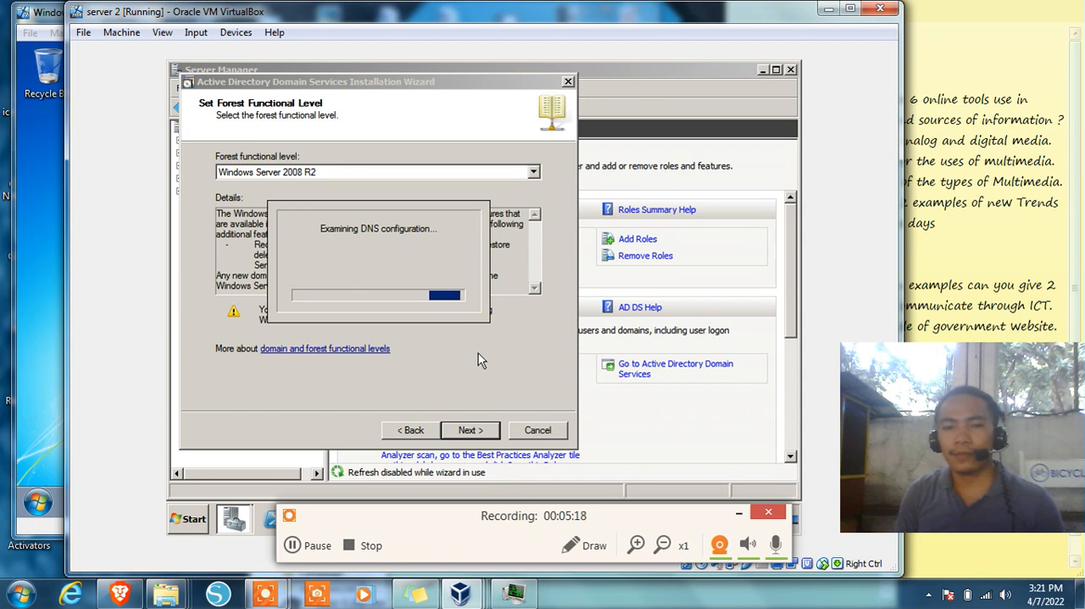
pyautogui.click(318, 547)
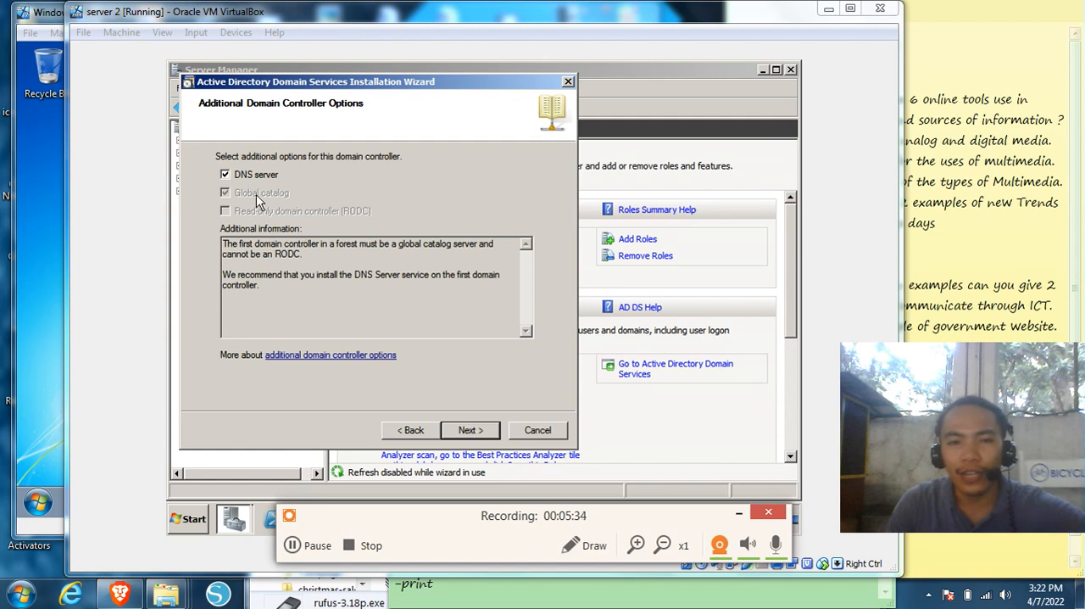
pyautogui.click(458, 430)
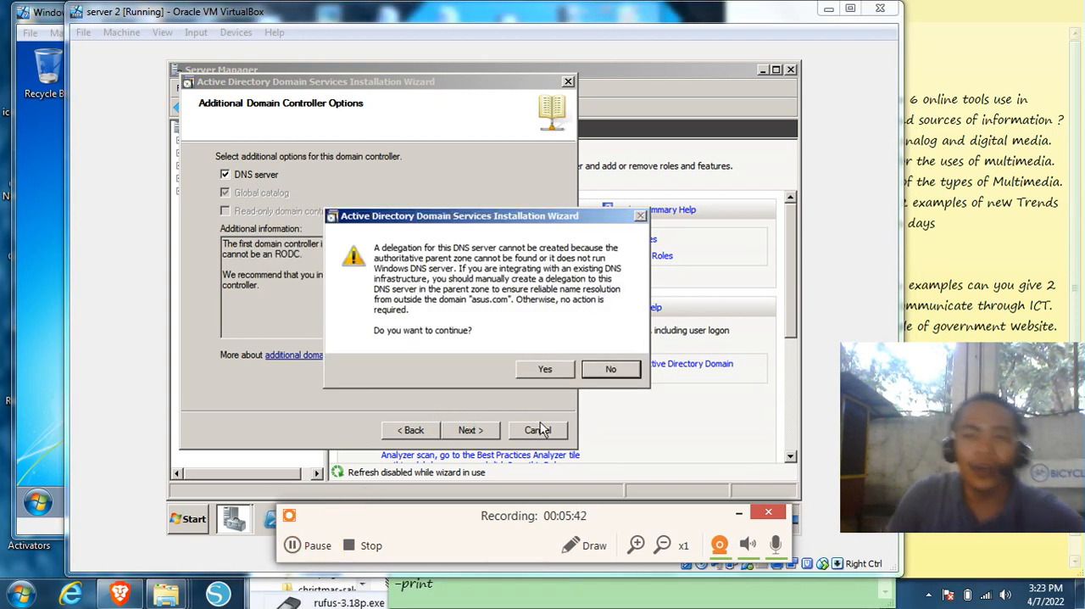
pyautogui.click(537, 369)
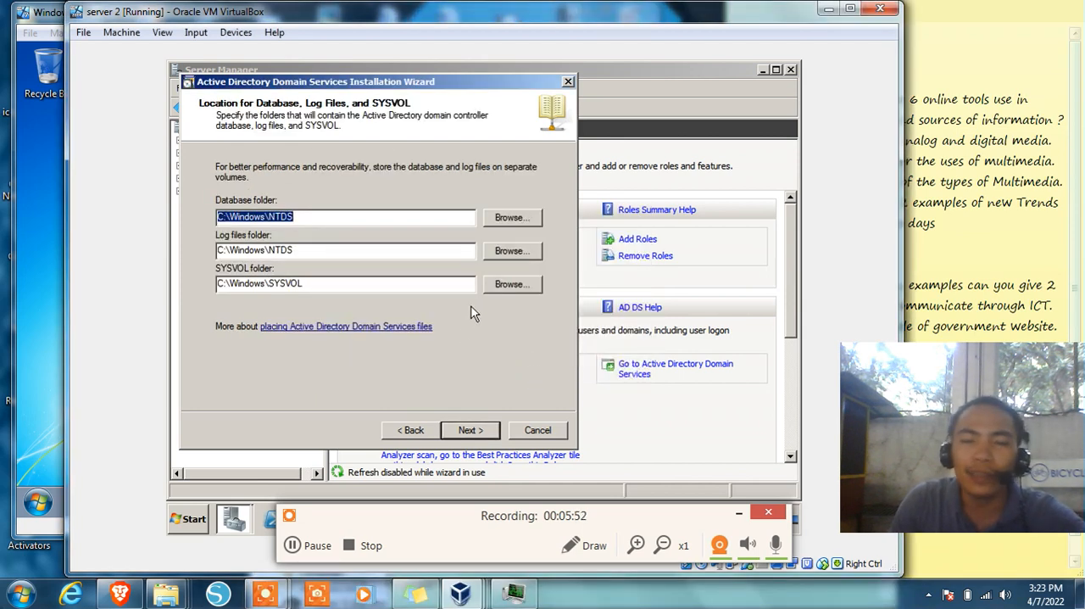
pyautogui.click(475, 430)
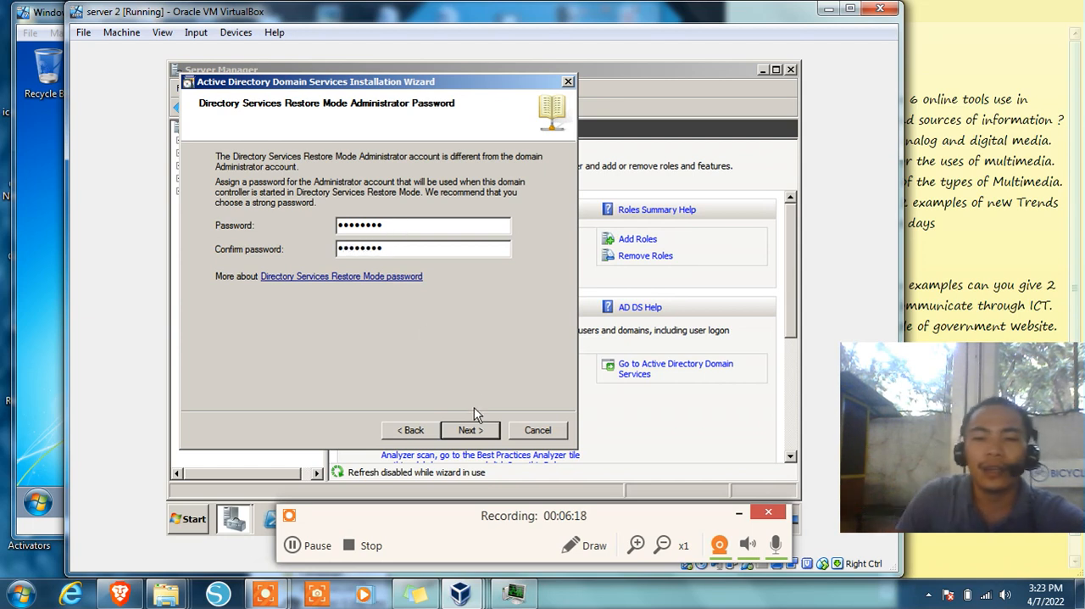
# Set the Directory Services Restore Mode administrator password and start the domain controller configuration with reboot on completion
pyautogui.click(472, 432)
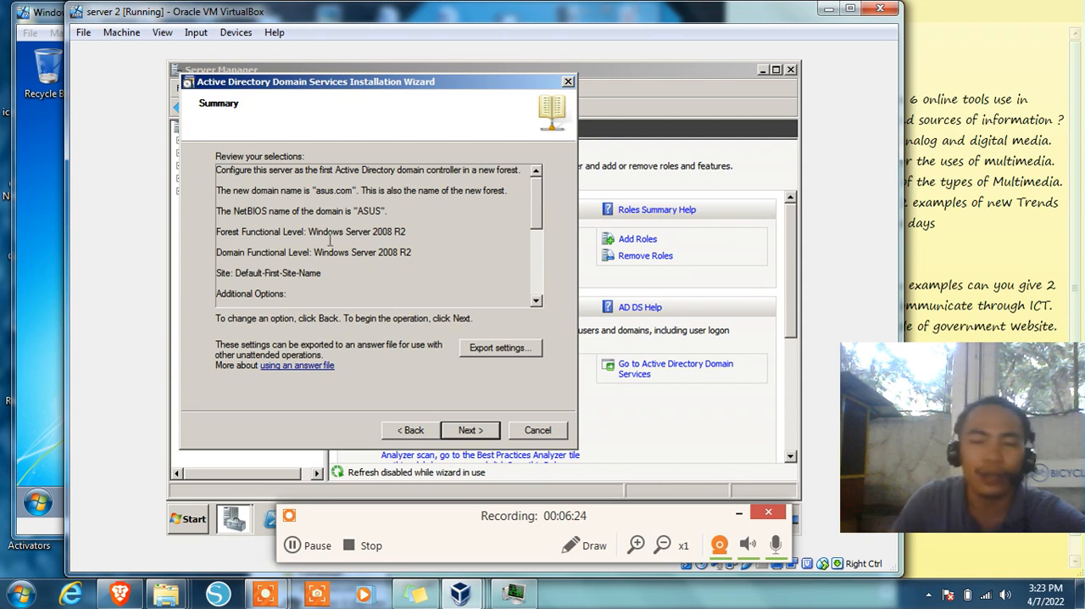
pyautogui.click(469, 430)
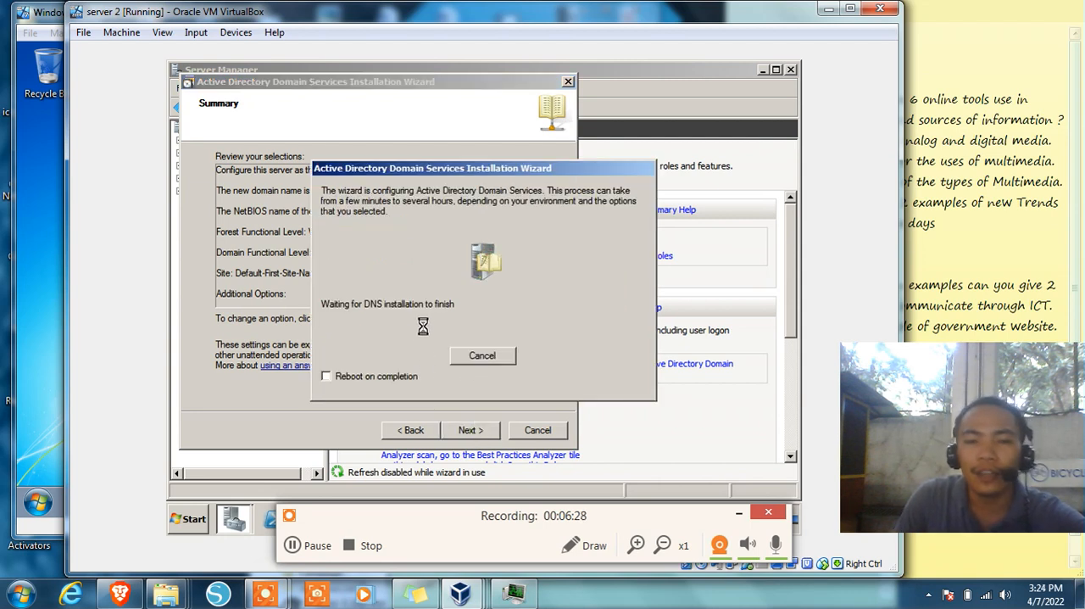
pyautogui.click(329, 378)
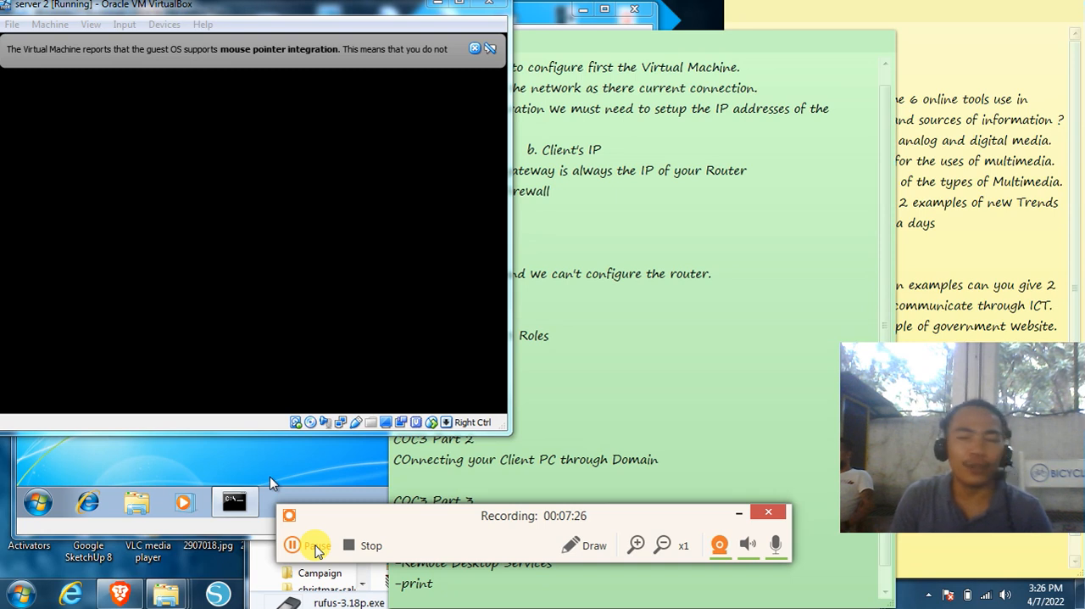
# Dismiss the mouse pointer integration notice and move the server 2 virtual machine window fully into view
pyautogui.click(316, 550)
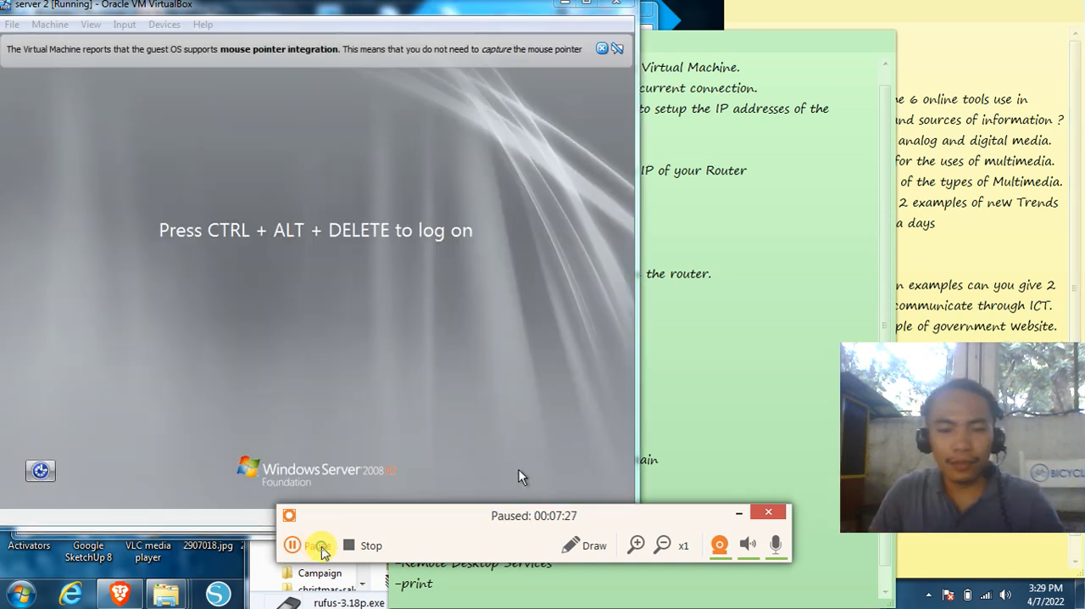
pyautogui.click(328, 547)
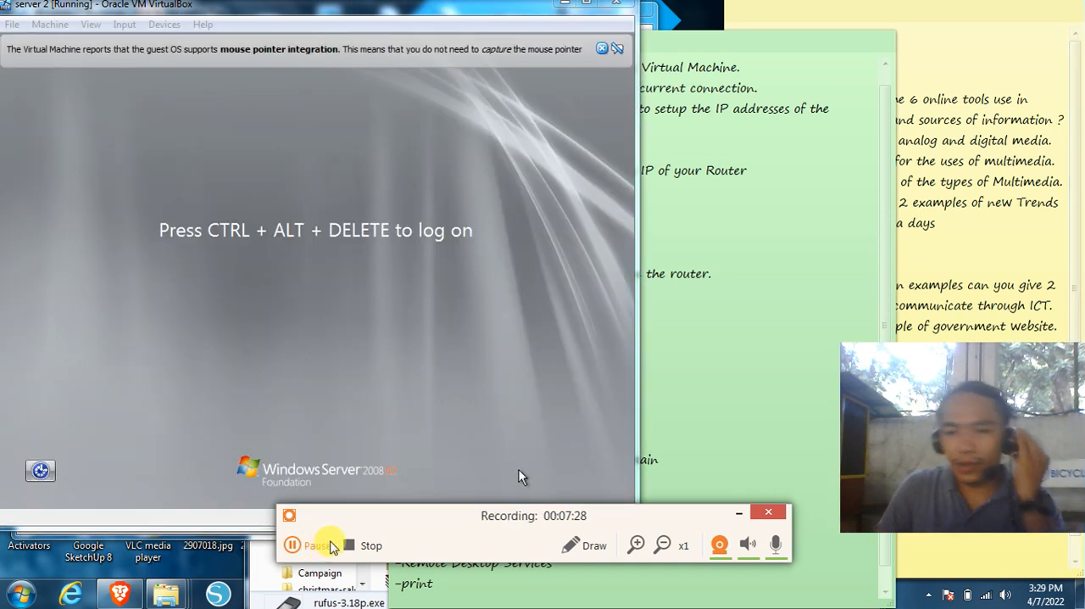
pyautogui.click(484, 327)
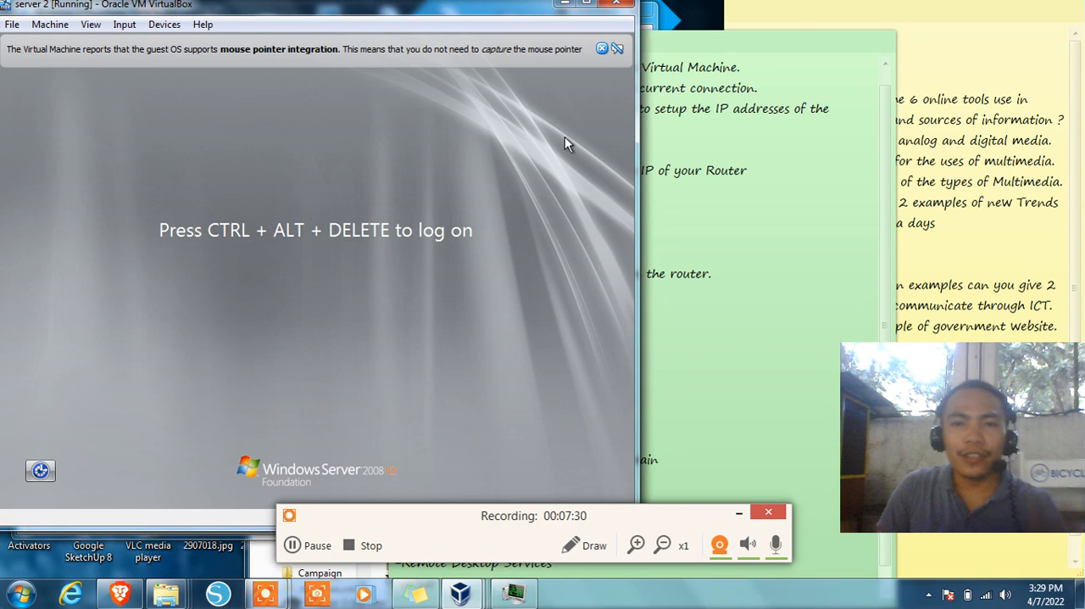
pyautogui.click(601, 48)
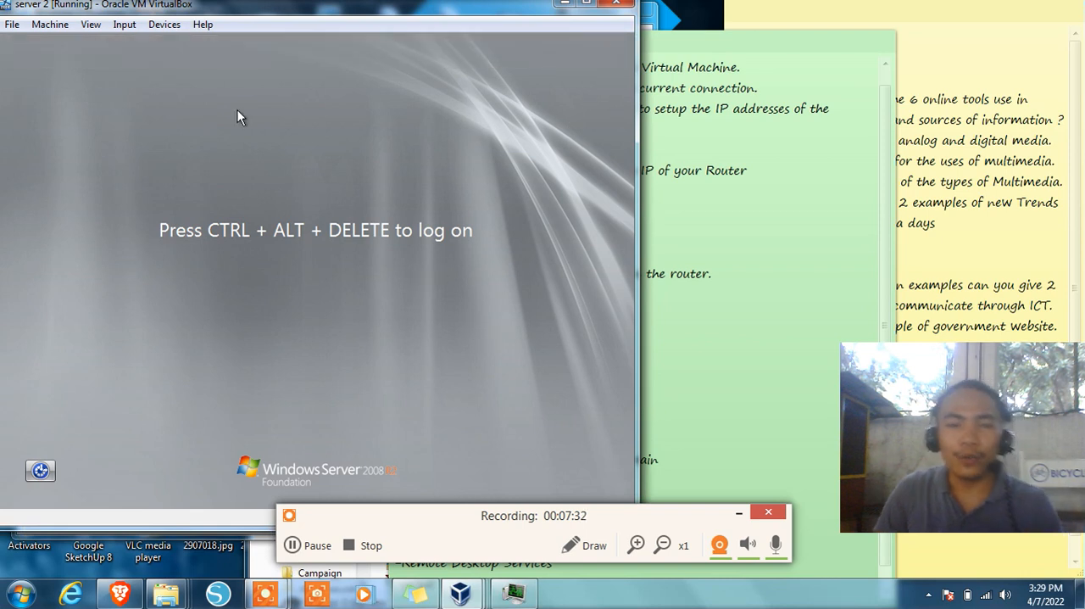
pyautogui.moveTo(280, 11); pyautogui.dragTo(400, 19)
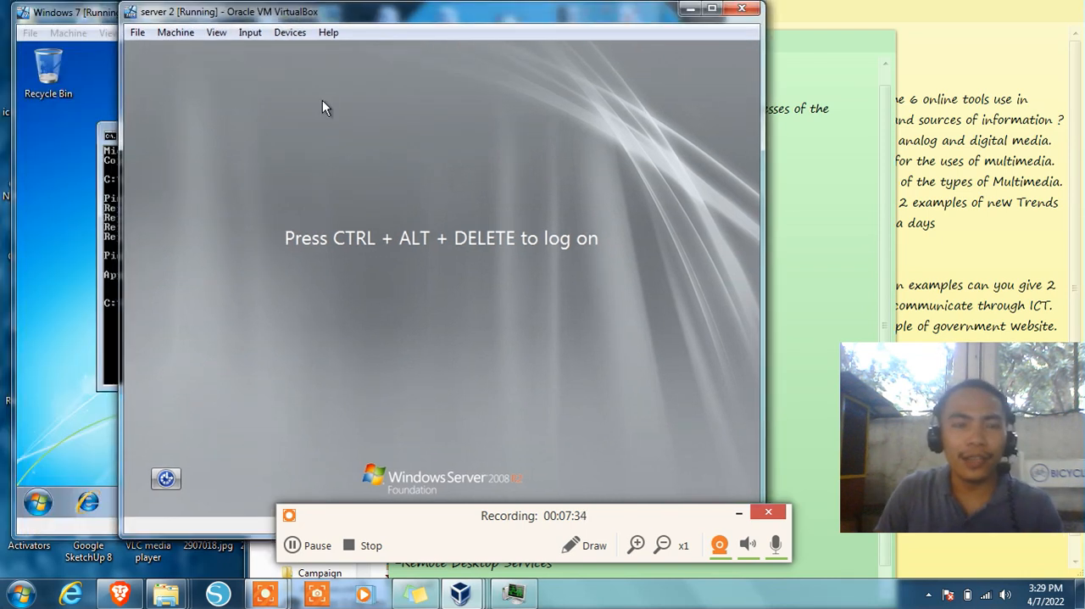
# Send the Ctrl-Alt-Del sequence to the server 2 virtual machine to bring up its logon prompt
pyautogui.click(250, 33)
pyautogui.moveTo(258, 55)
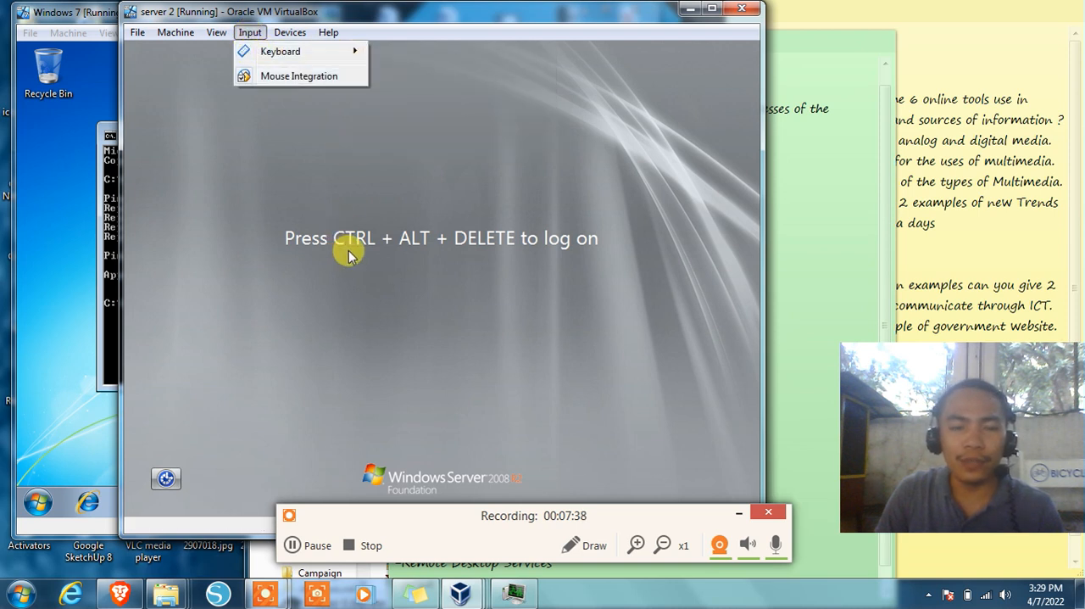
pyautogui.click(250, 33)
pyautogui.click(250, 33)
pyautogui.moveTo(255, 51)
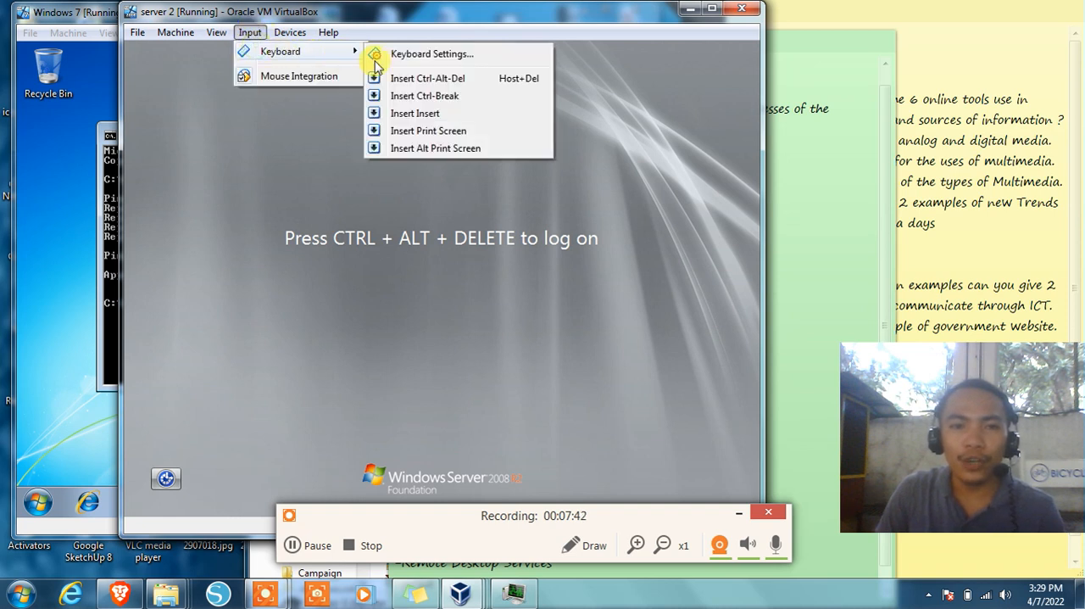
pyautogui.click(428, 83)
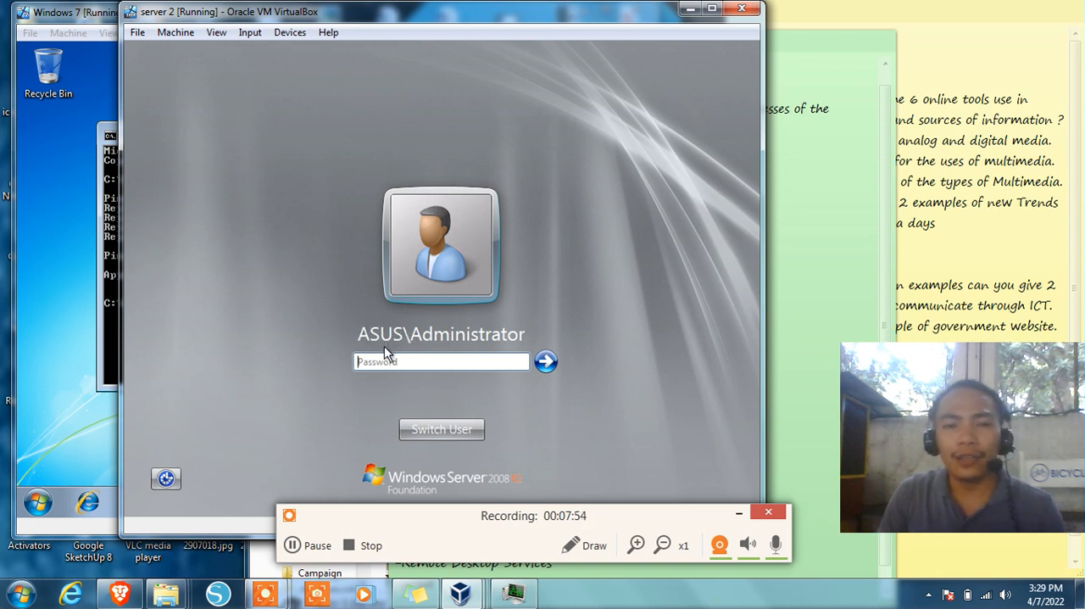
# Log on to the server as ASUS\Administrator by entering the account password
pyautogui.click(400, 365)
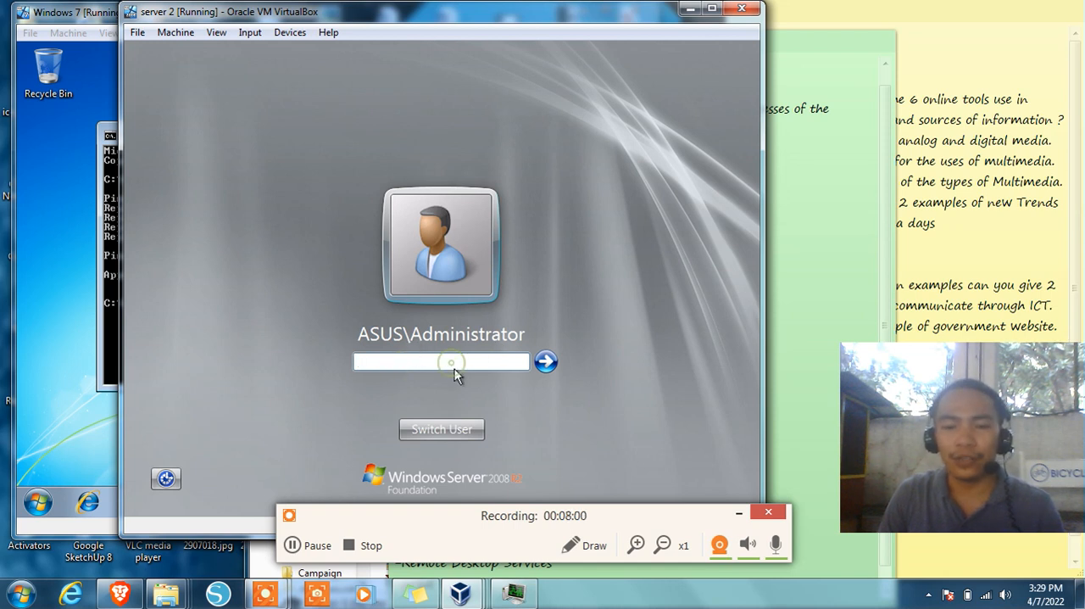
pyautogui.write('••')
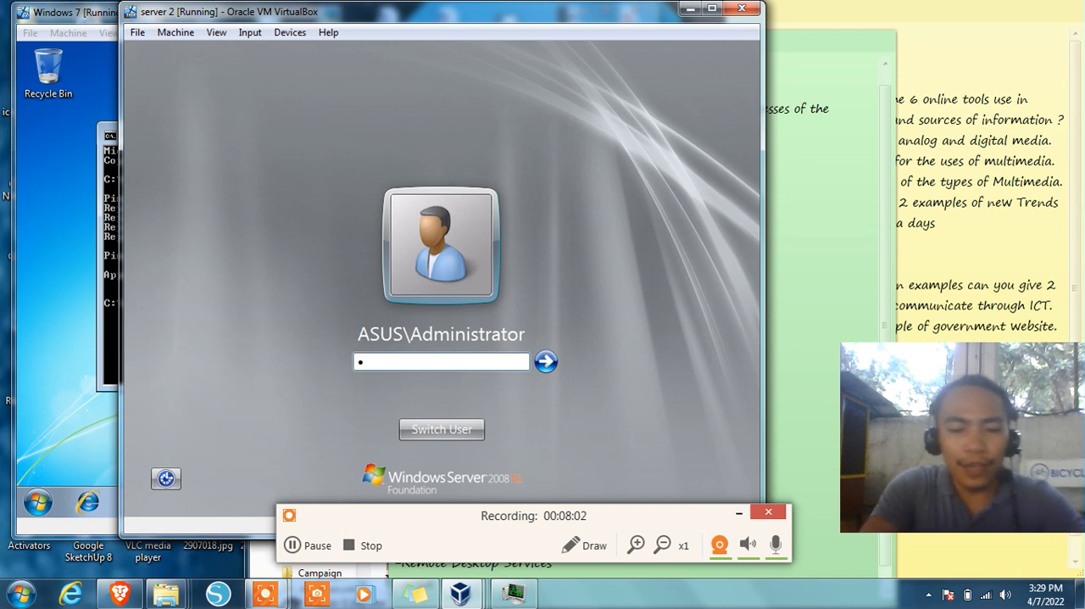
pyautogui.write('••••••')
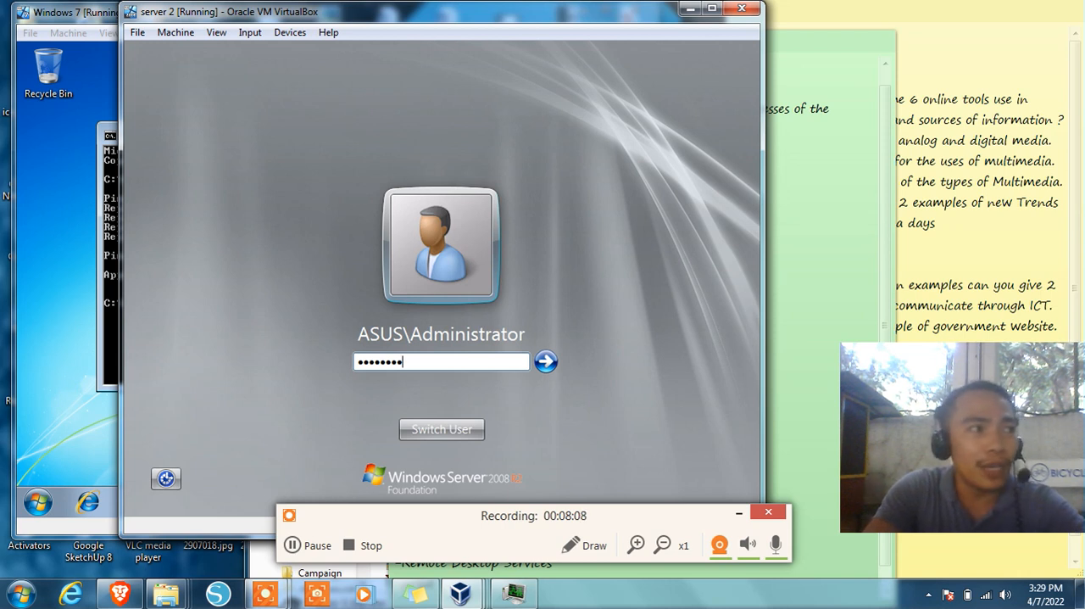
pyautogui.press('Return')
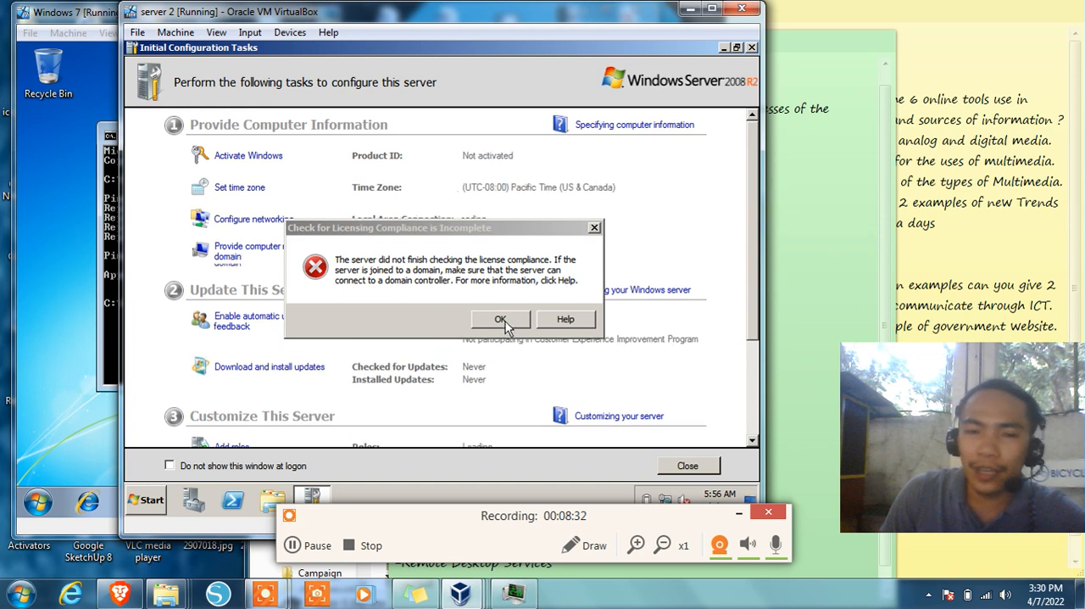
# Dismiss the licensing compliance error and select the DHCP Server role in the Add Roles Wizard
pyautogui.click(504, 320)
pyautogui.scroll(-3, 442, 317)
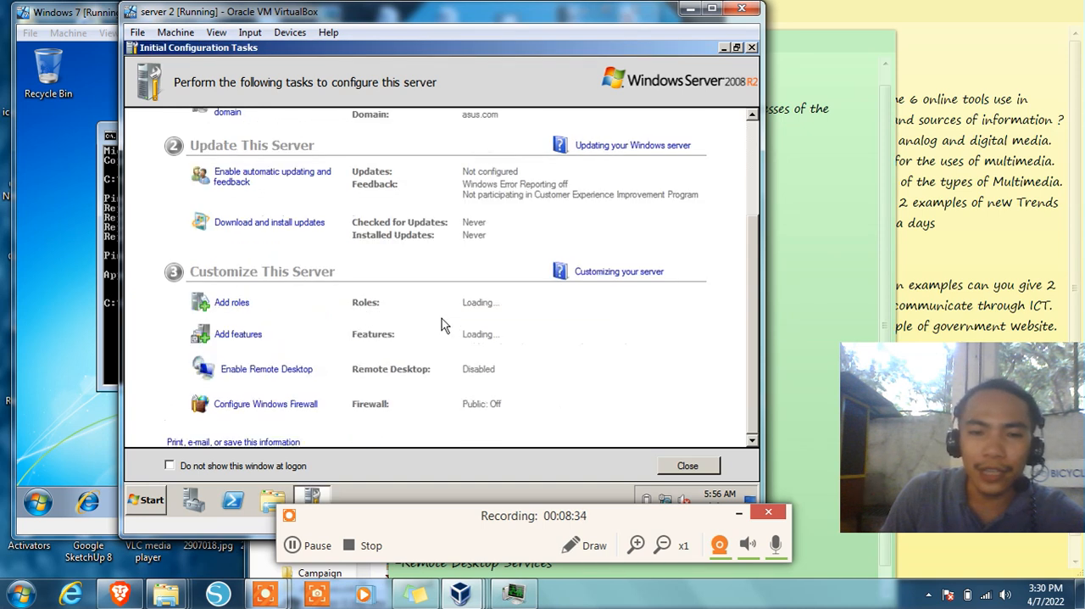
pyautogui.click(239, 307)
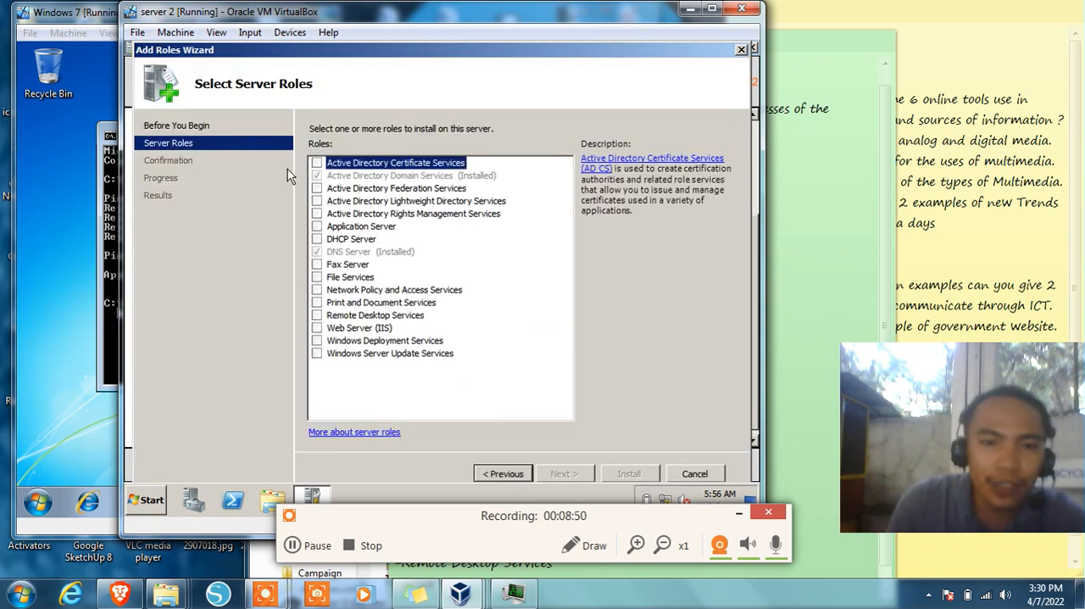
pyautogui.click(316, 240)
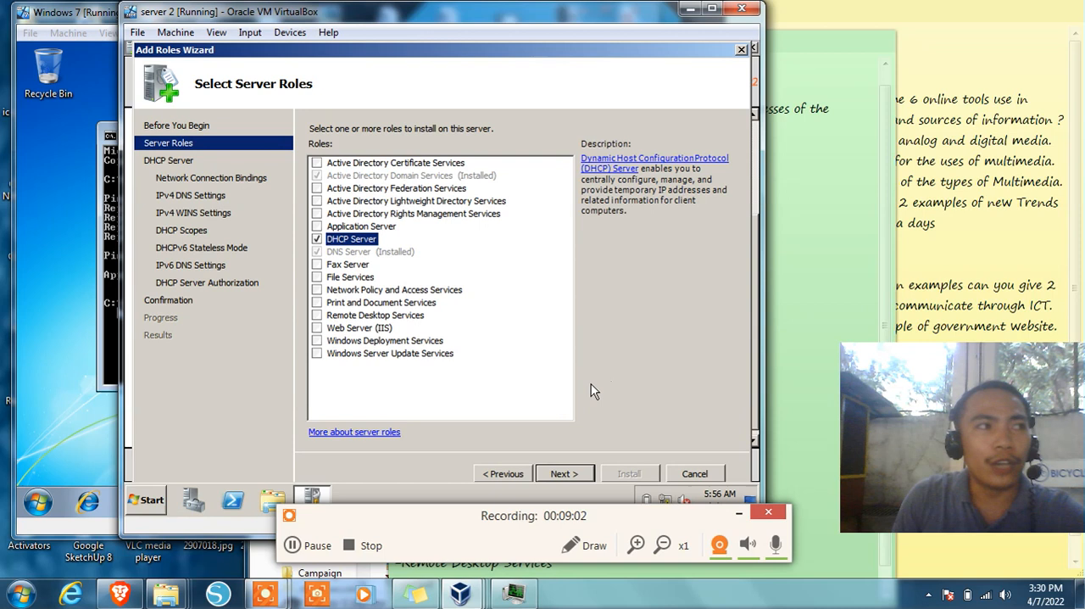
pyautogui.click(315, 547)
pyautogui.click(312, 546)
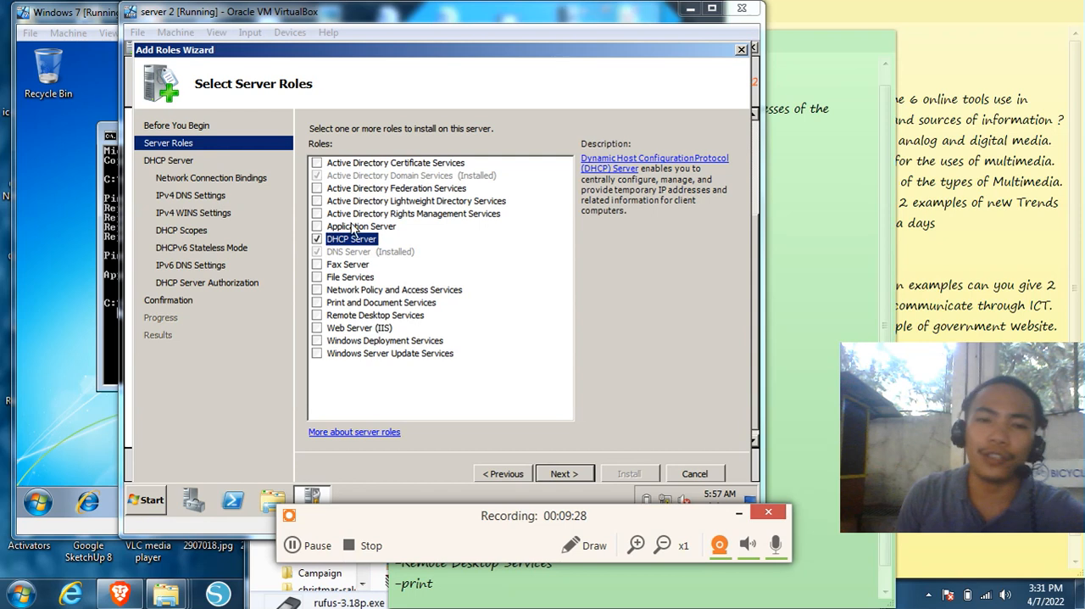
# Proceed to the DHCP Server setup and keep 192.168.10.2 as the network connection binding
pyautogui.click(575, 477)
pyautogui.click(576, 476)
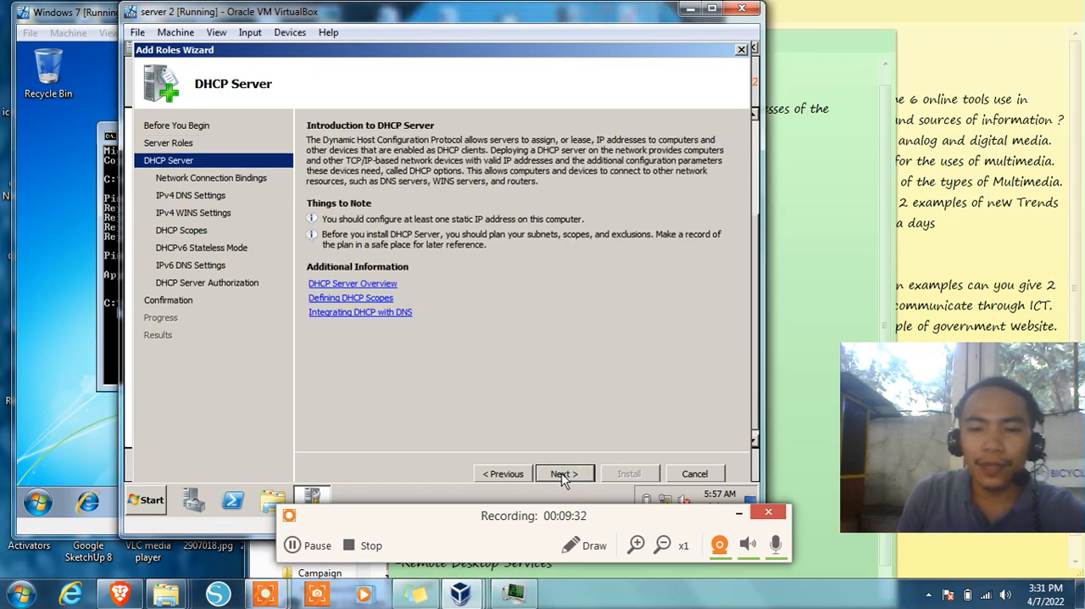
pyautogui.click(564, 475)
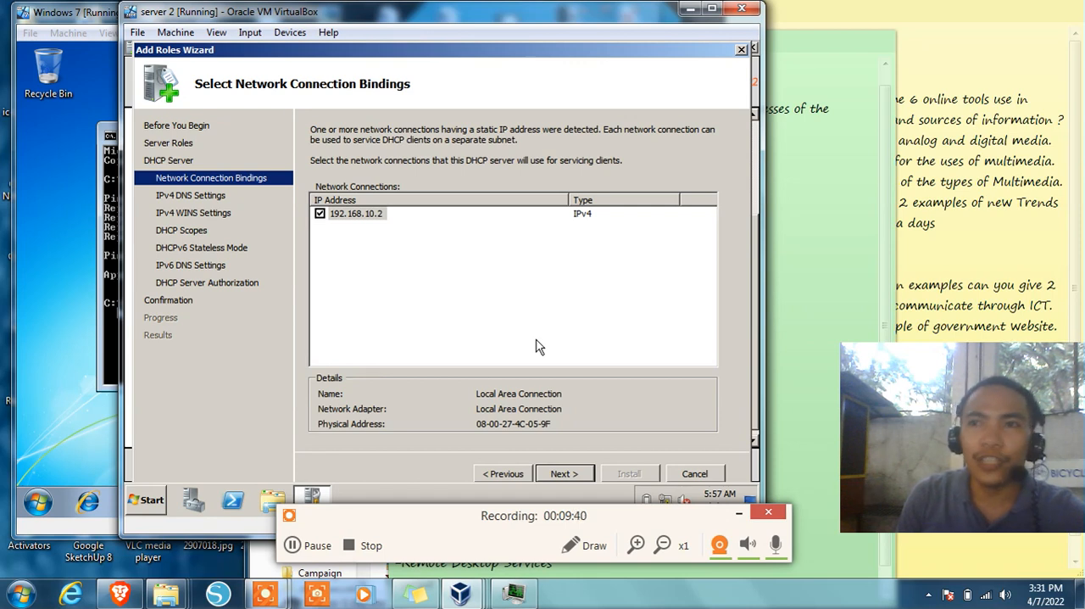
pyautogui.click(566, 476)
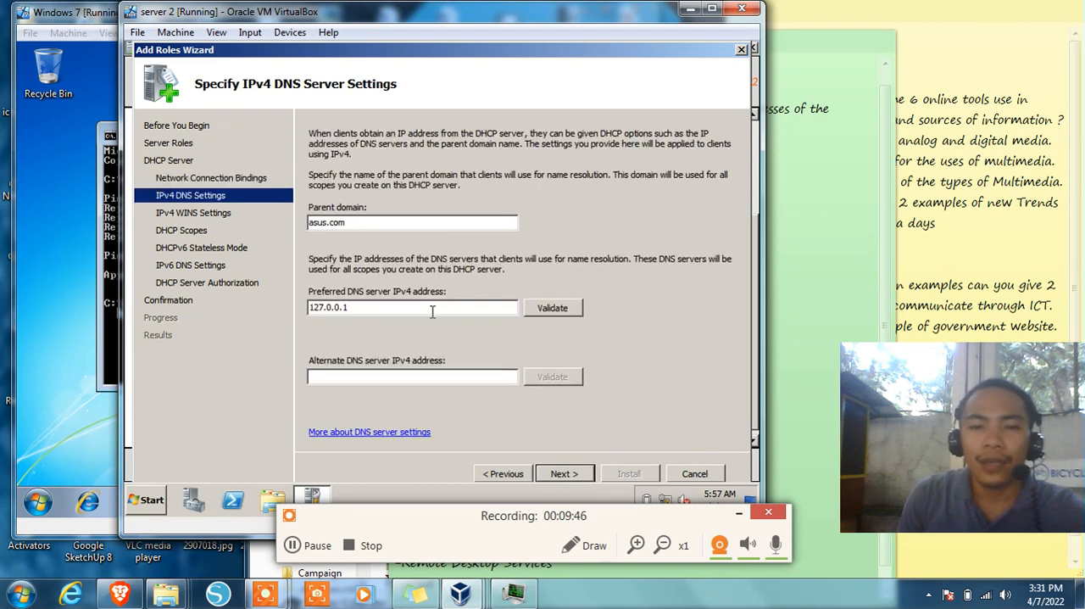
# Set and validate 192.168.10.2 as the preferred IPv4 DNS server for DHCP clients and keep WINS as not required
pyautogui.doubleClick(428, 310)
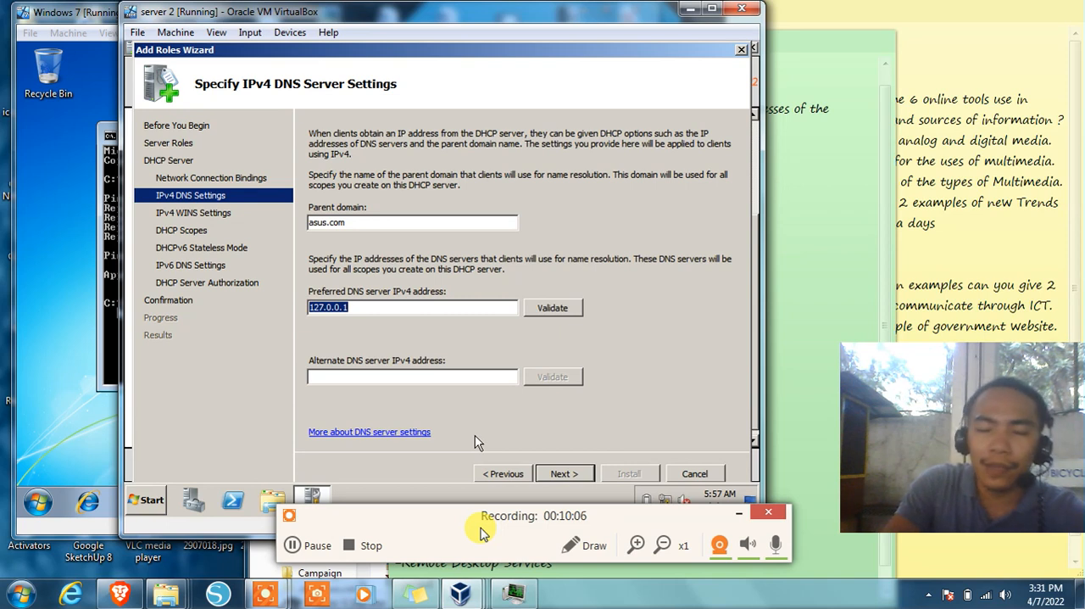
pyautogui.write('192.168.1')
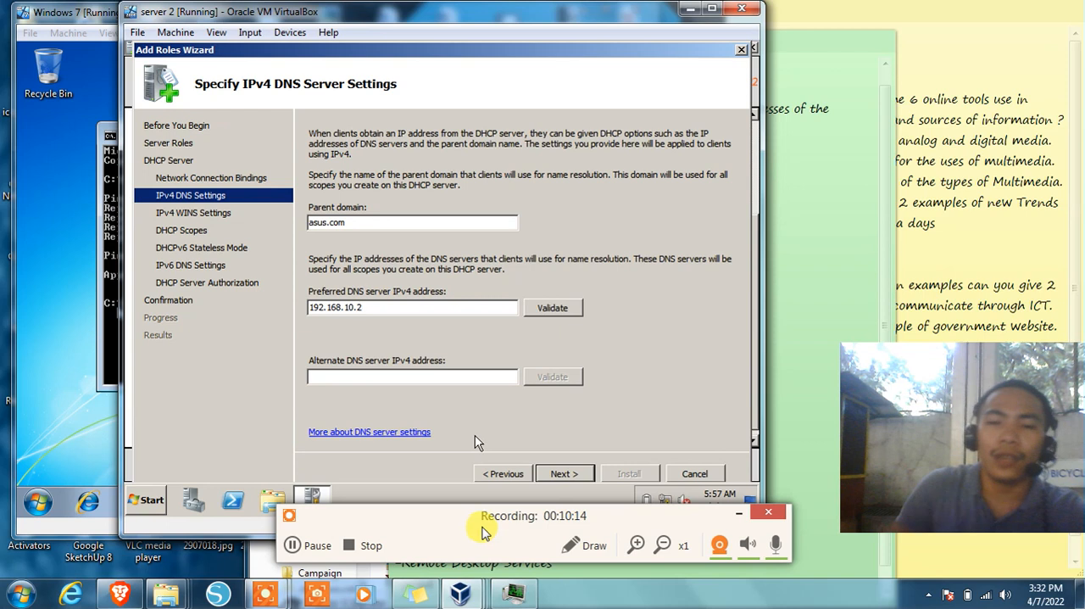
pyautogui.click(553, 308)
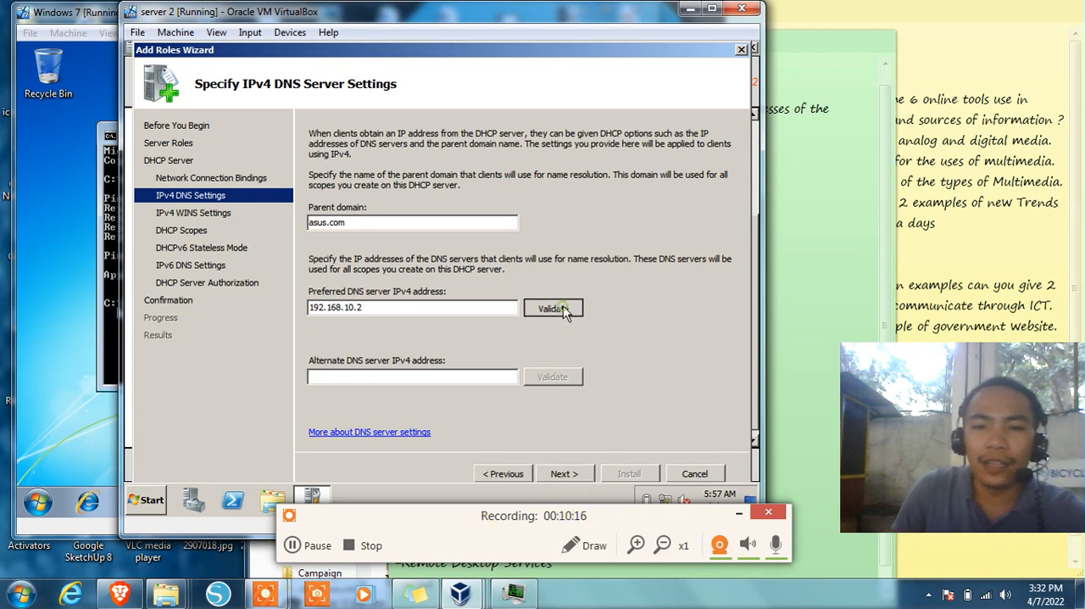
pyautogui.click(563, 474)
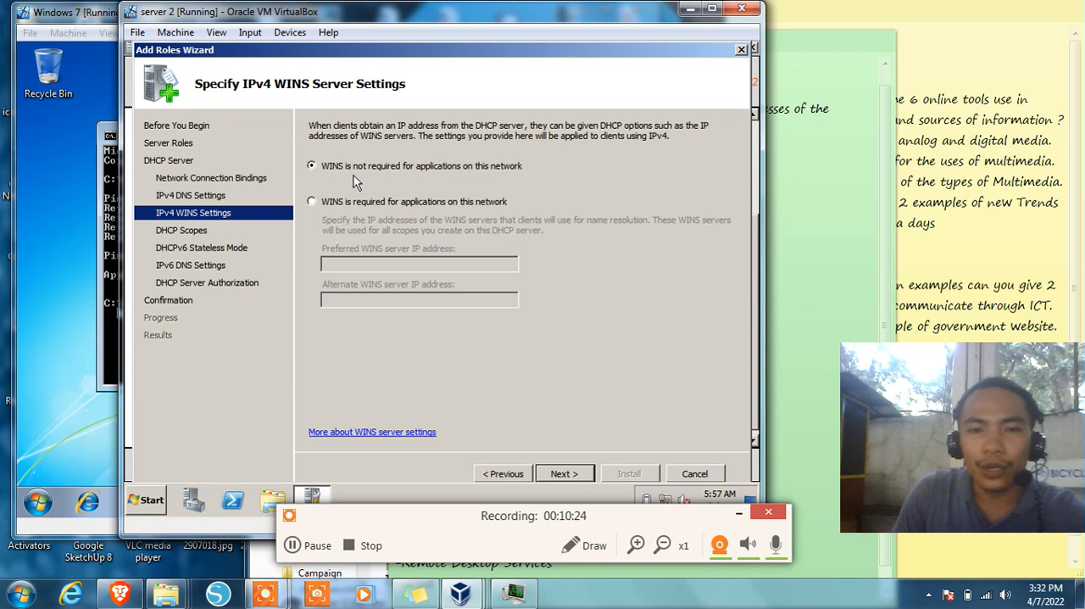
pyautogui.click(580, 473)
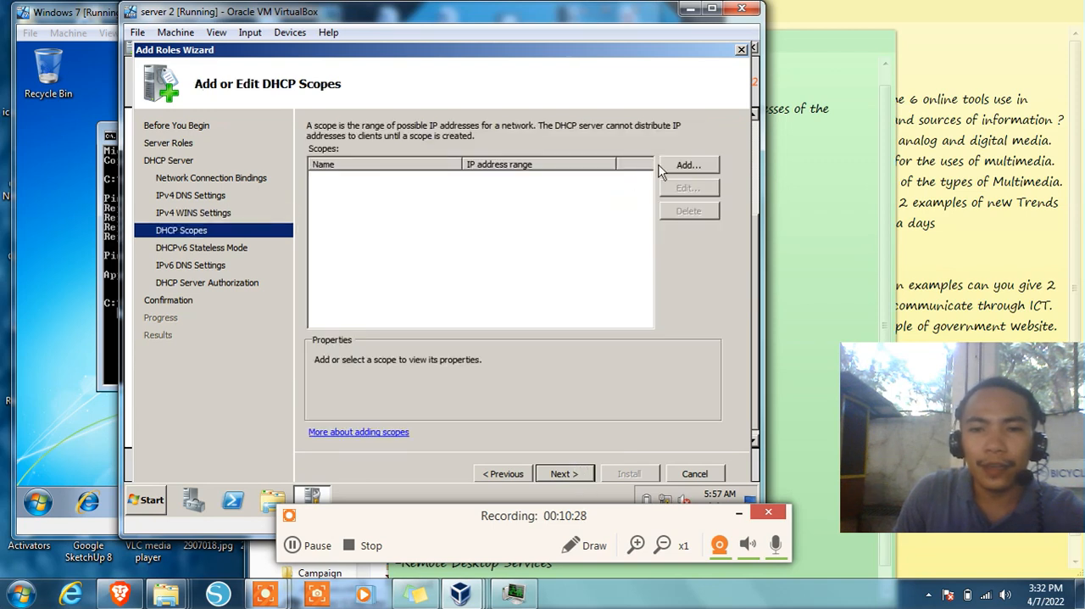
# Add a DHCP scope named IT Department with the starting IP address 192.168.10.50
pyautogui.click(686, 166)
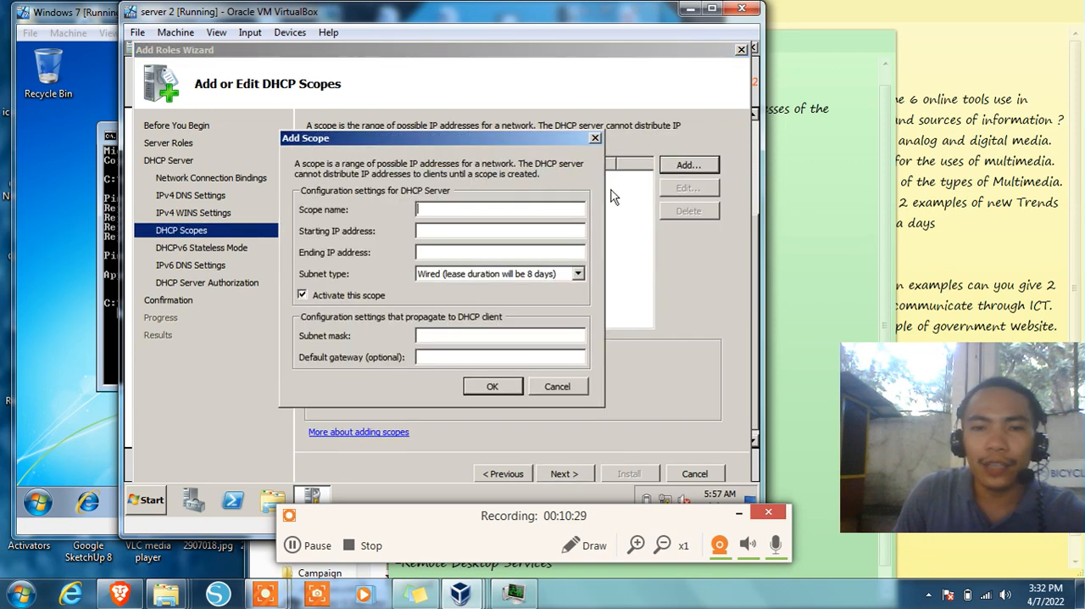
pyautogui.click(513, 211)
pyautogui.write('IT Department')
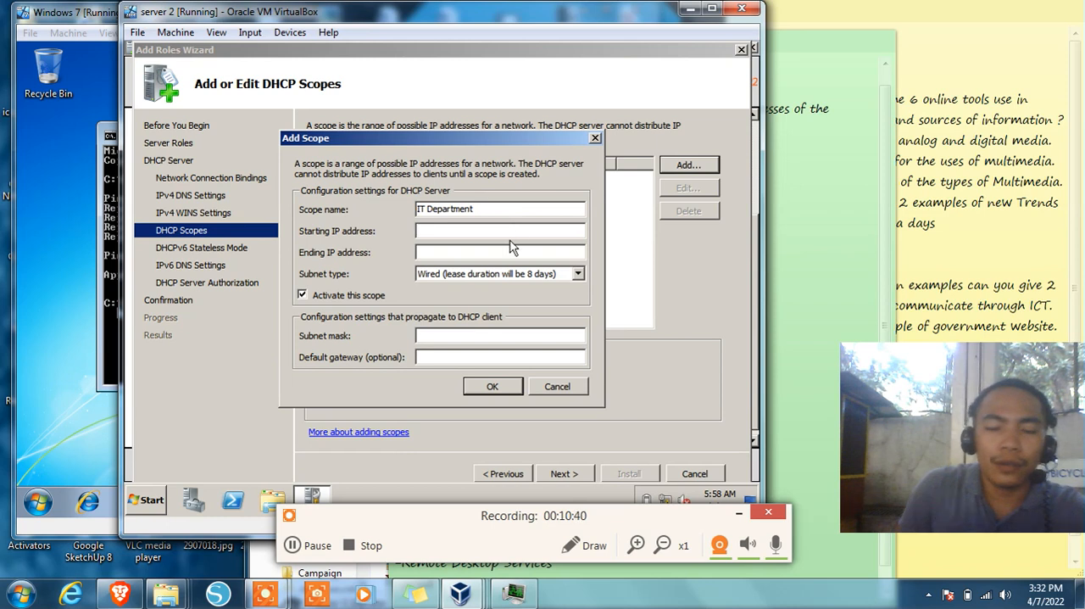
pyautogui.press('Tab')
pyautogui.write('19')
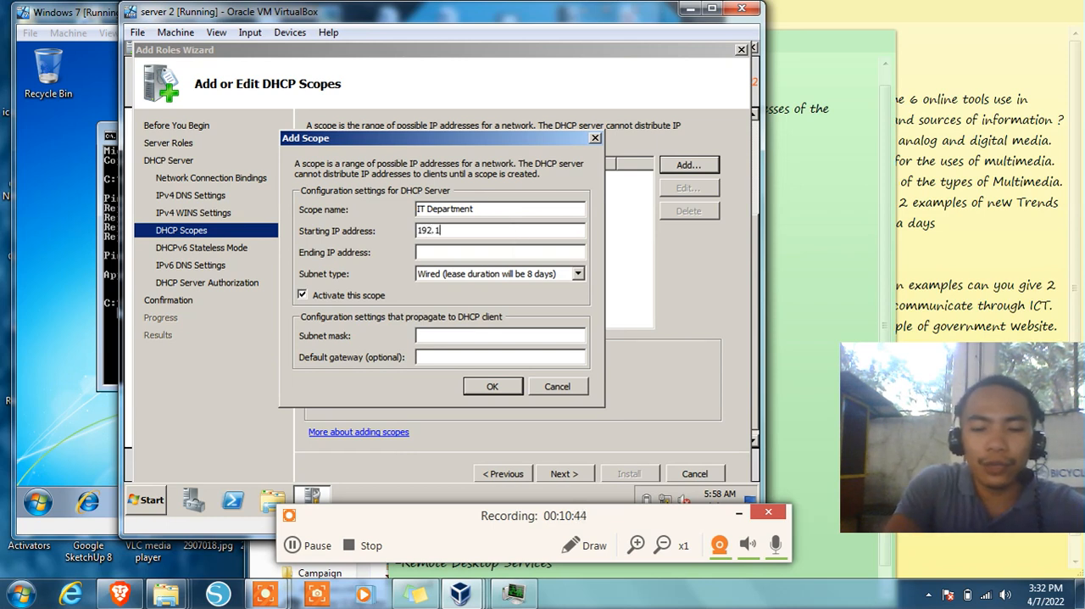
pyautogui.write('2.168.10.50')
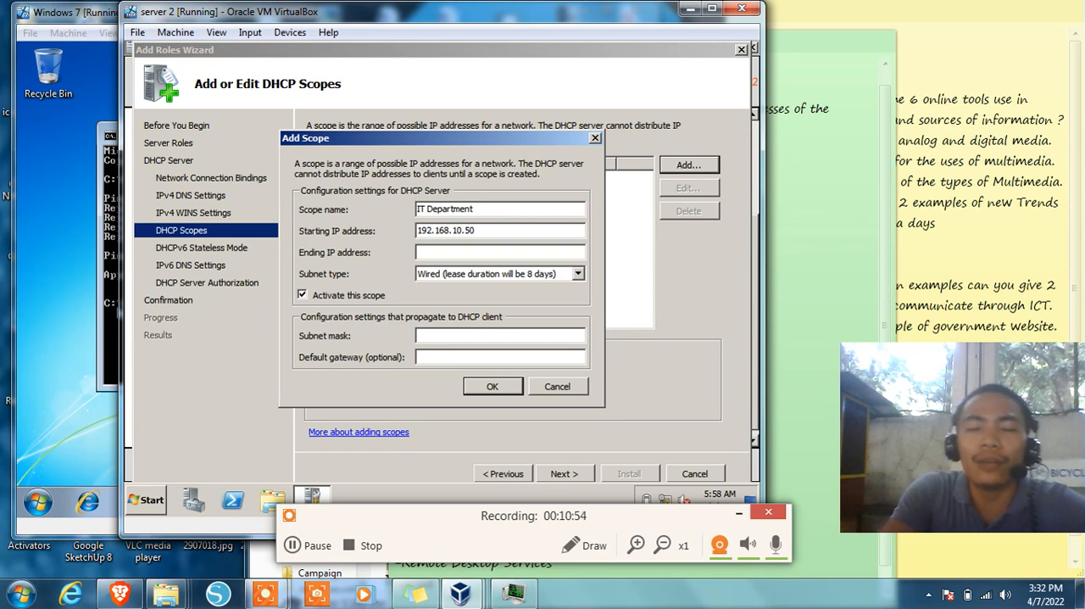
# Set the IT Department scope's ending IP address to 192.168.10.100 and save the scope
pyautogui.click(418, 251)
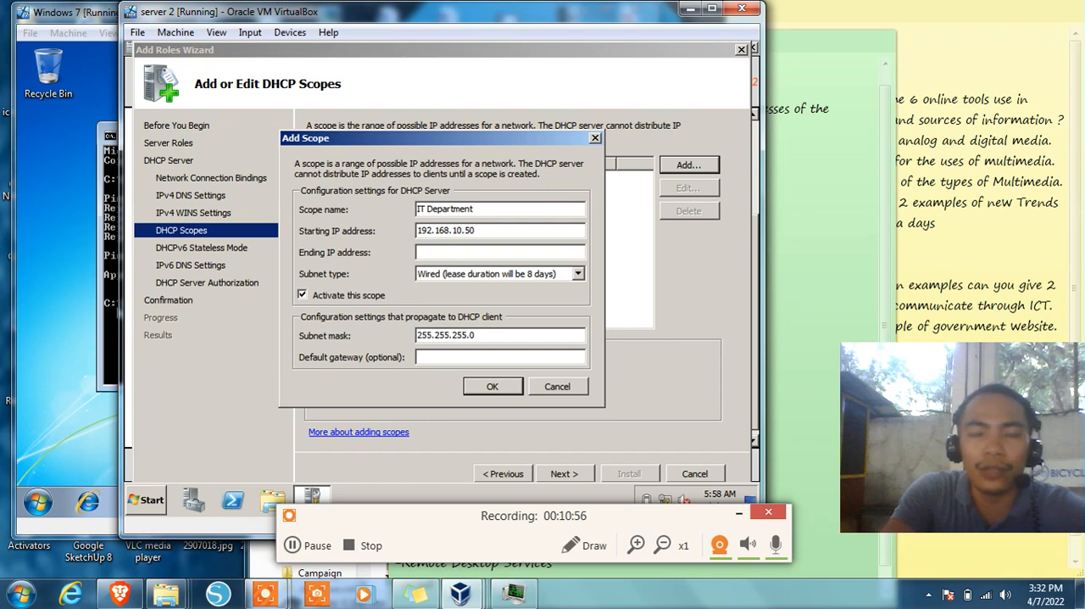
pyautogui.write('192.')
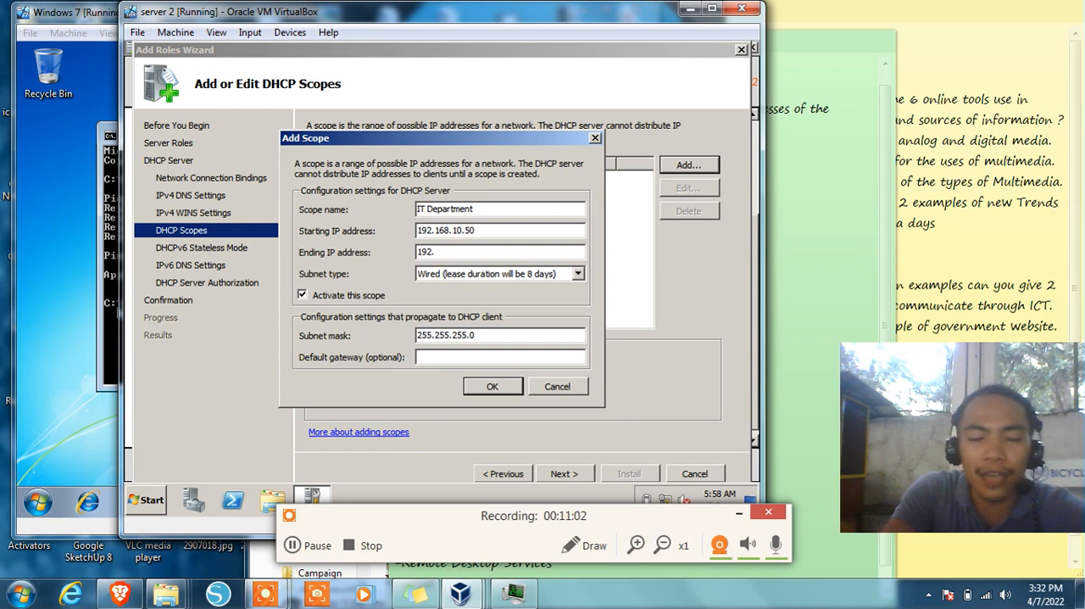
pyautogui.write('1')
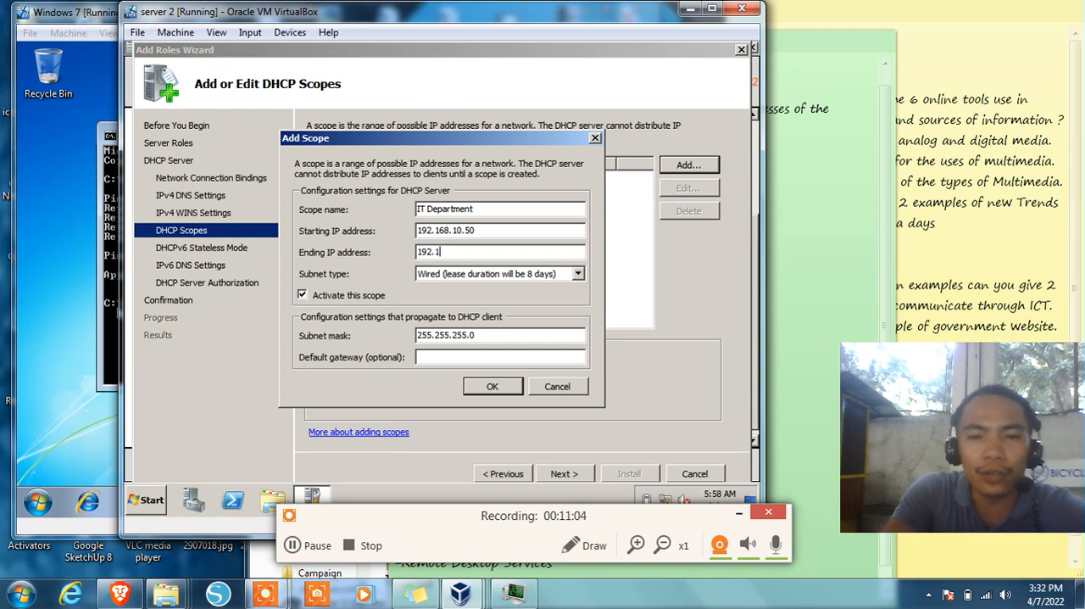
pyautogui.write('68.10.100')
pyautogui.click(491, 385)
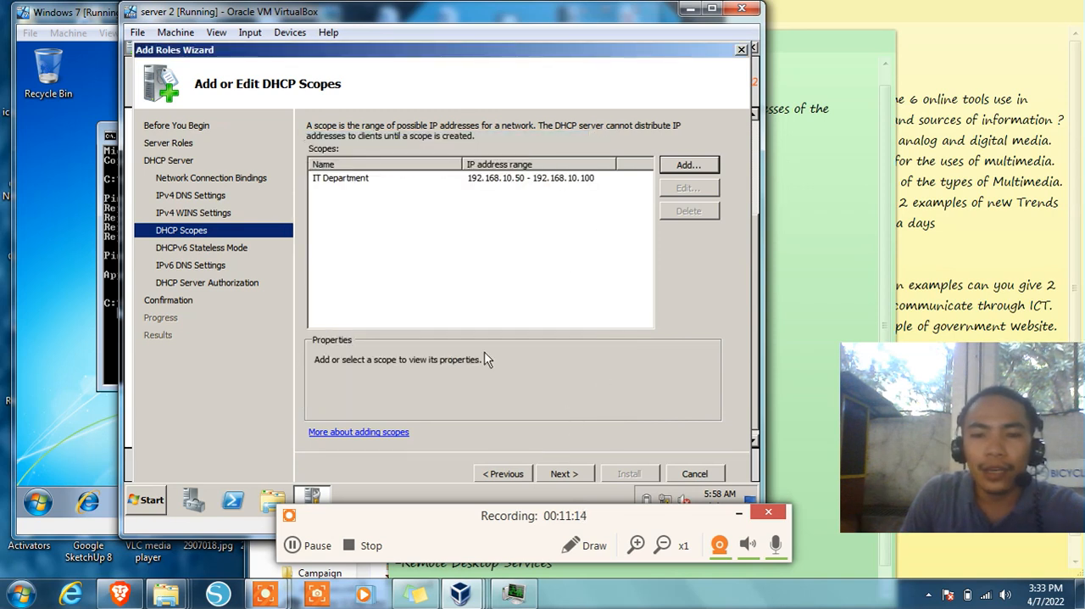
# Proceed past the DHCP scopes and disable DHCPv6 stateless mode for this server
pyautogui.click(565, 476)
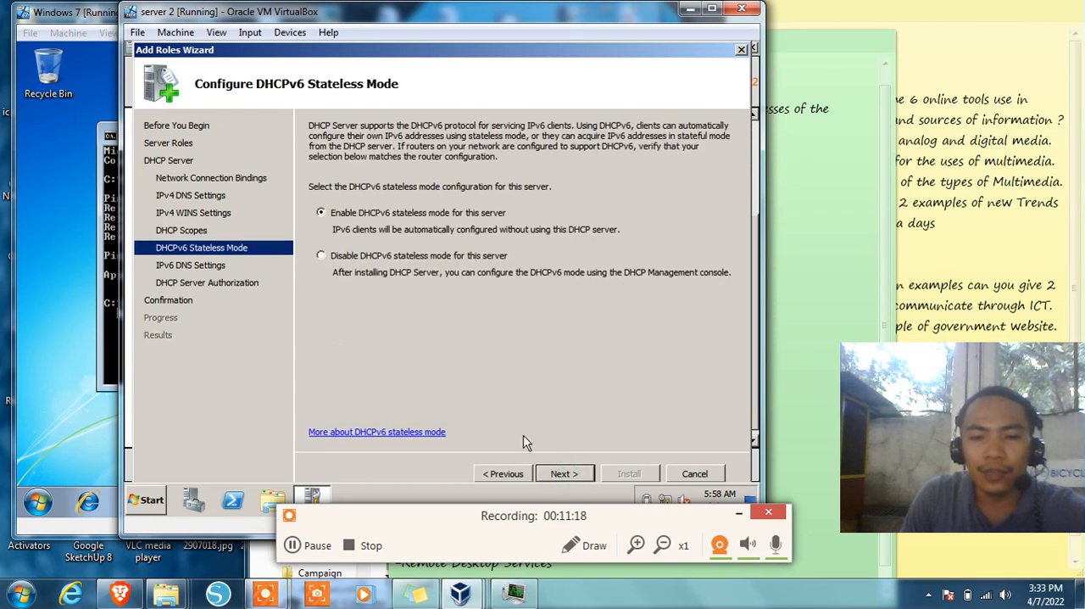
pyautogui.click(368, 258)
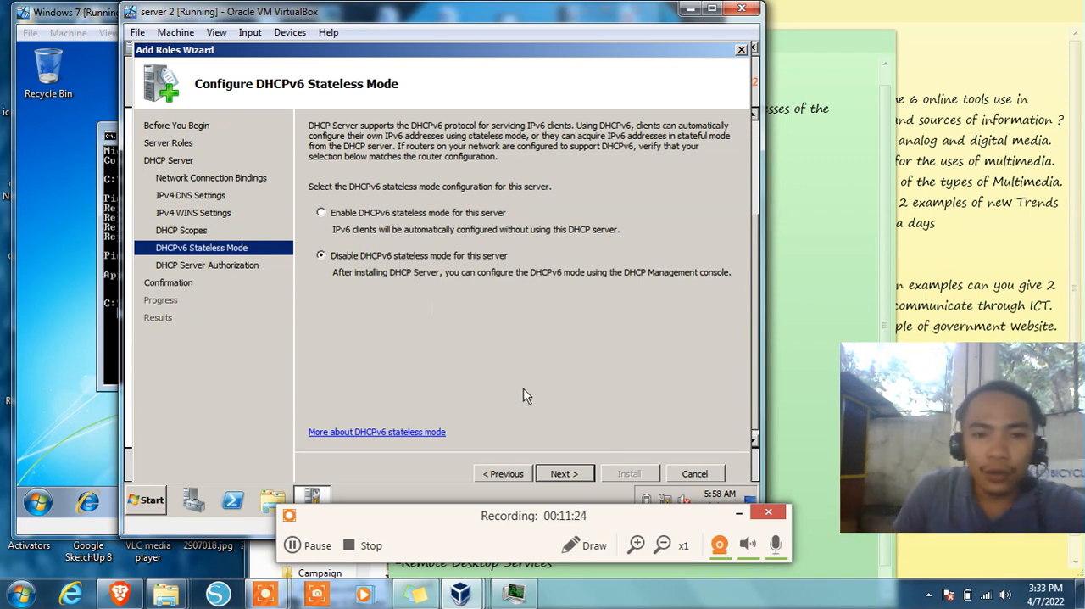
pyautogui.click(569, 473)
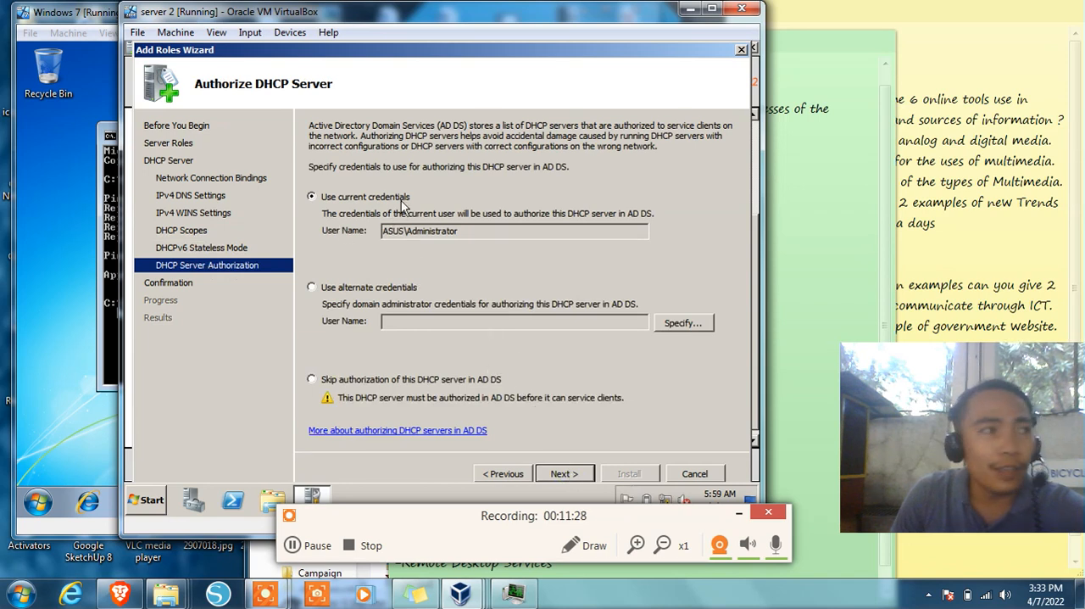
# Keep the current credentials for authorizing the DHCP server in AD DS and install the DHCP Server role
pyautogui.click(565, 475)
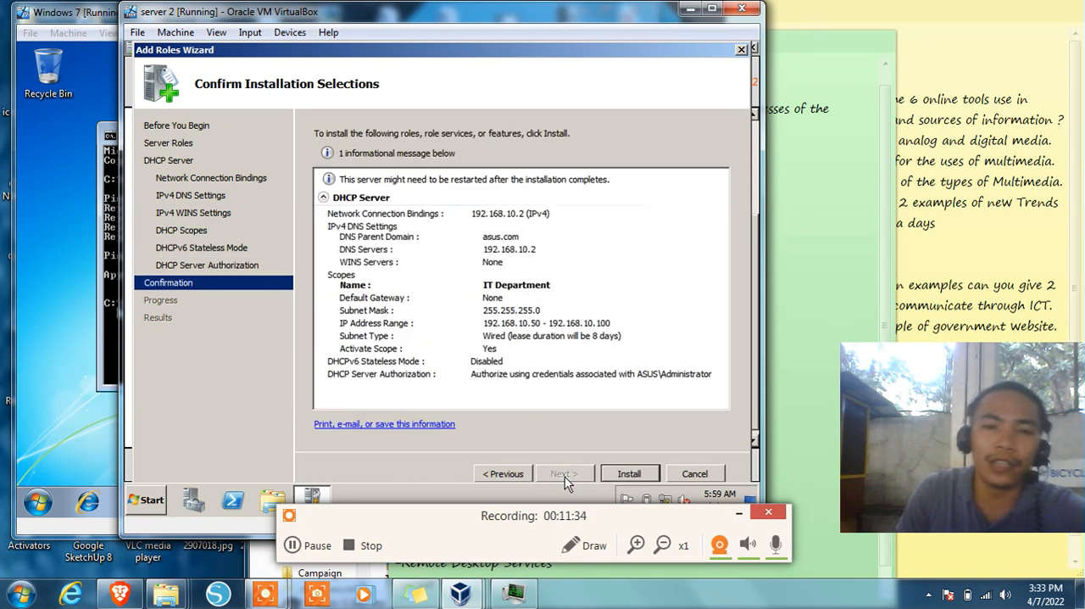
pyautogui.click(627, 473)
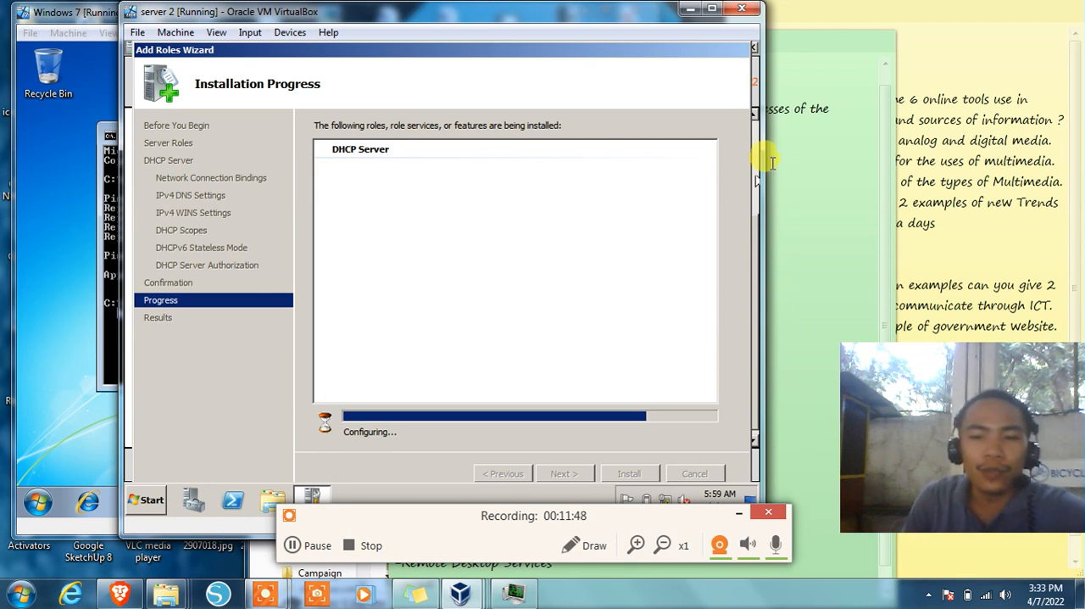
# Switch to the green sticky note and review the COC3 Part 1 role list and the Part 2 heading
pyautogui.click(801, 154)
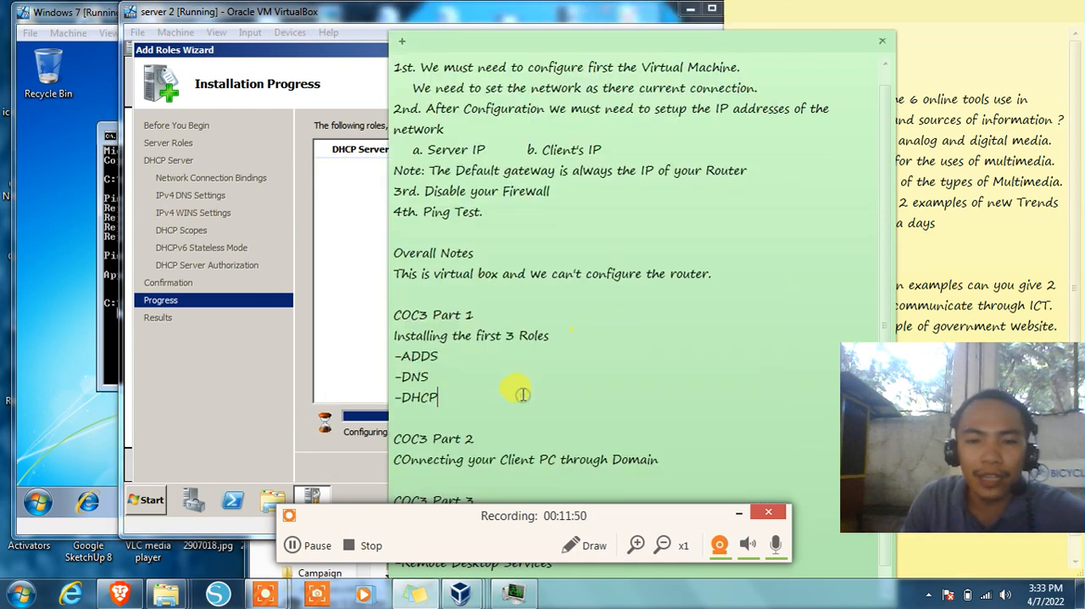
pyautogui.click(653, 426)
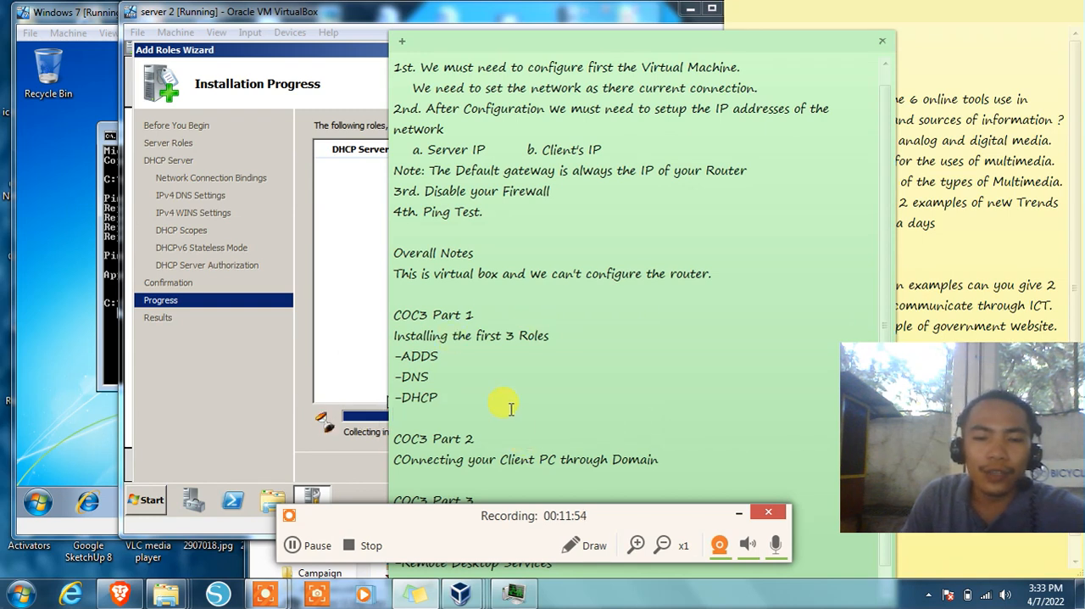
pyautogui.moveTo(486, 434); pyautogui.dragTo(389, 438)
pyautogui.click(562, 388)
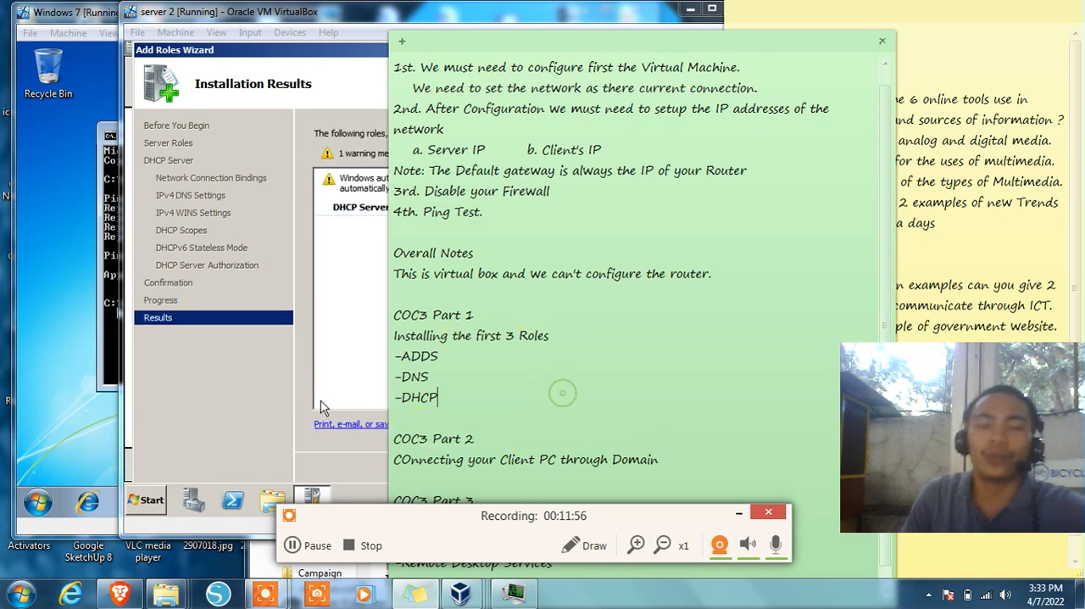
# Return to the server virtual machine, close the Add Roles Wizard and check the roles listed under Customize This Server
pyautogui.click(204, 424)
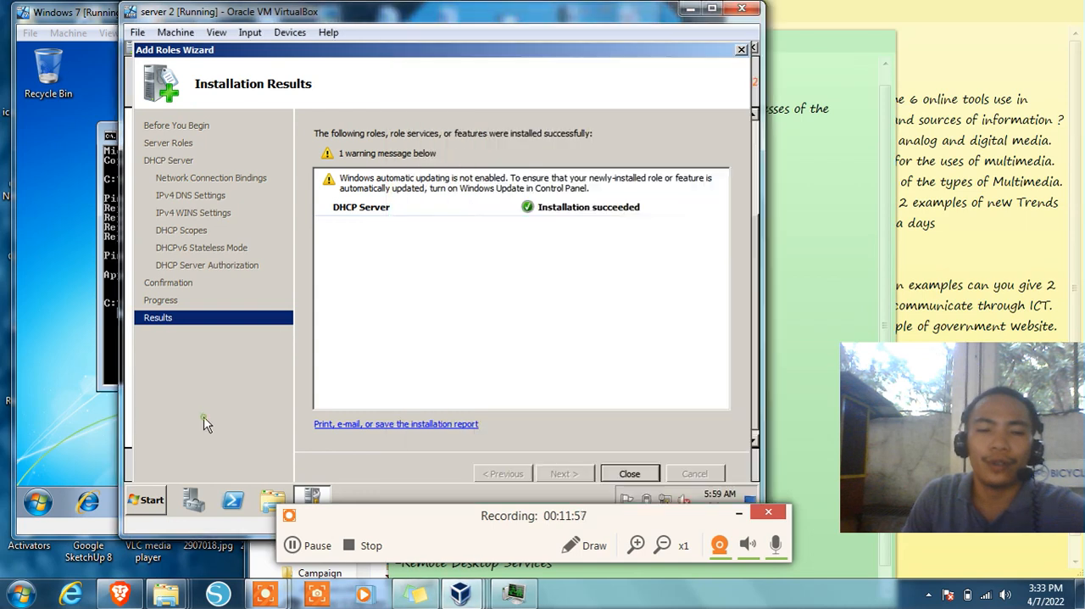
pyautogui.click(629, 472)
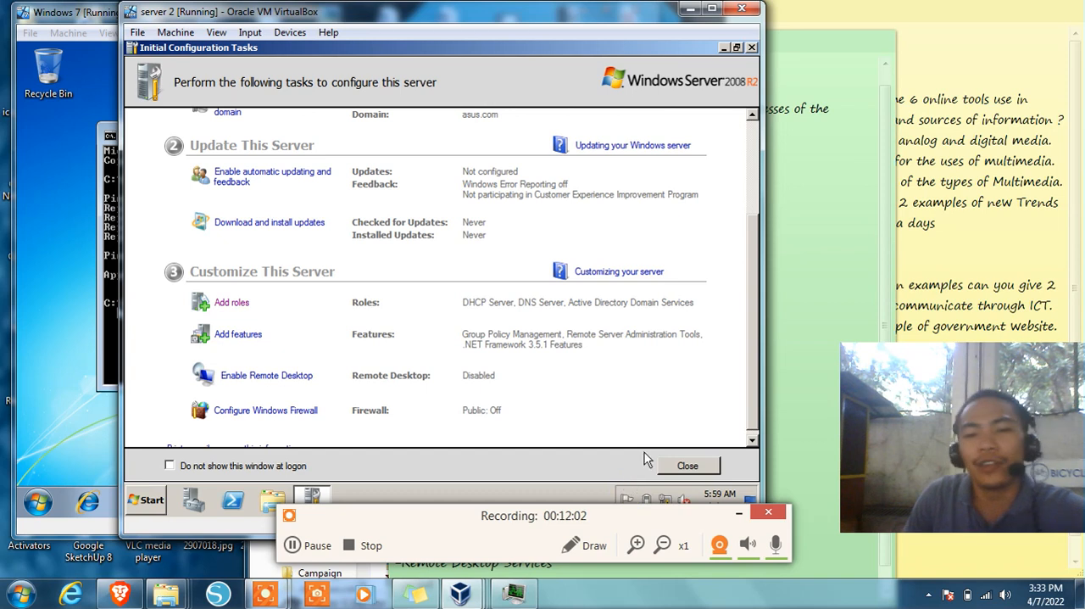
pyautogui.scroll(-1, 623, 395)
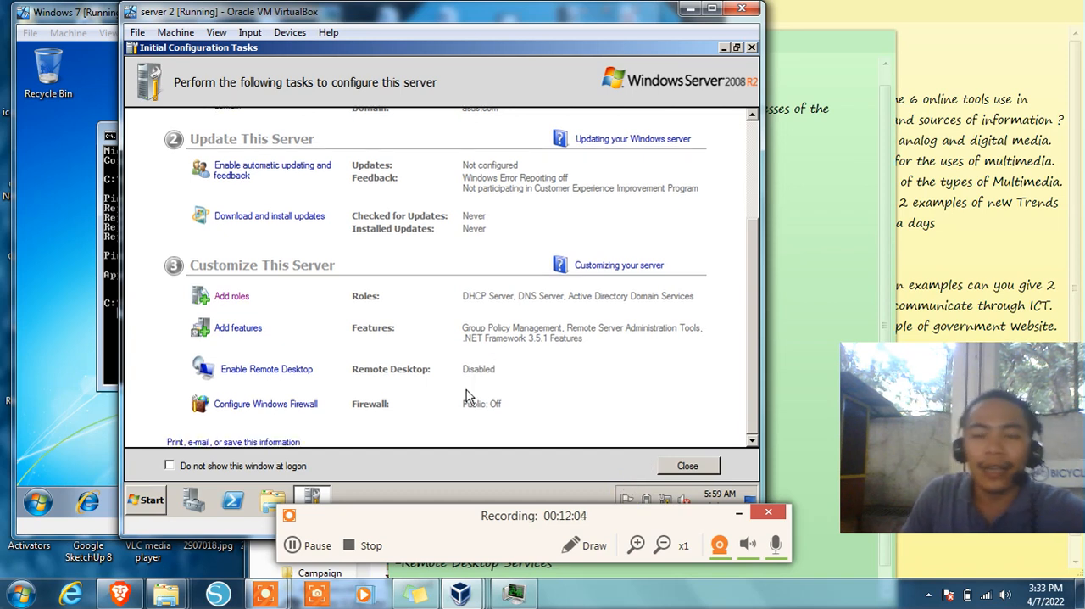